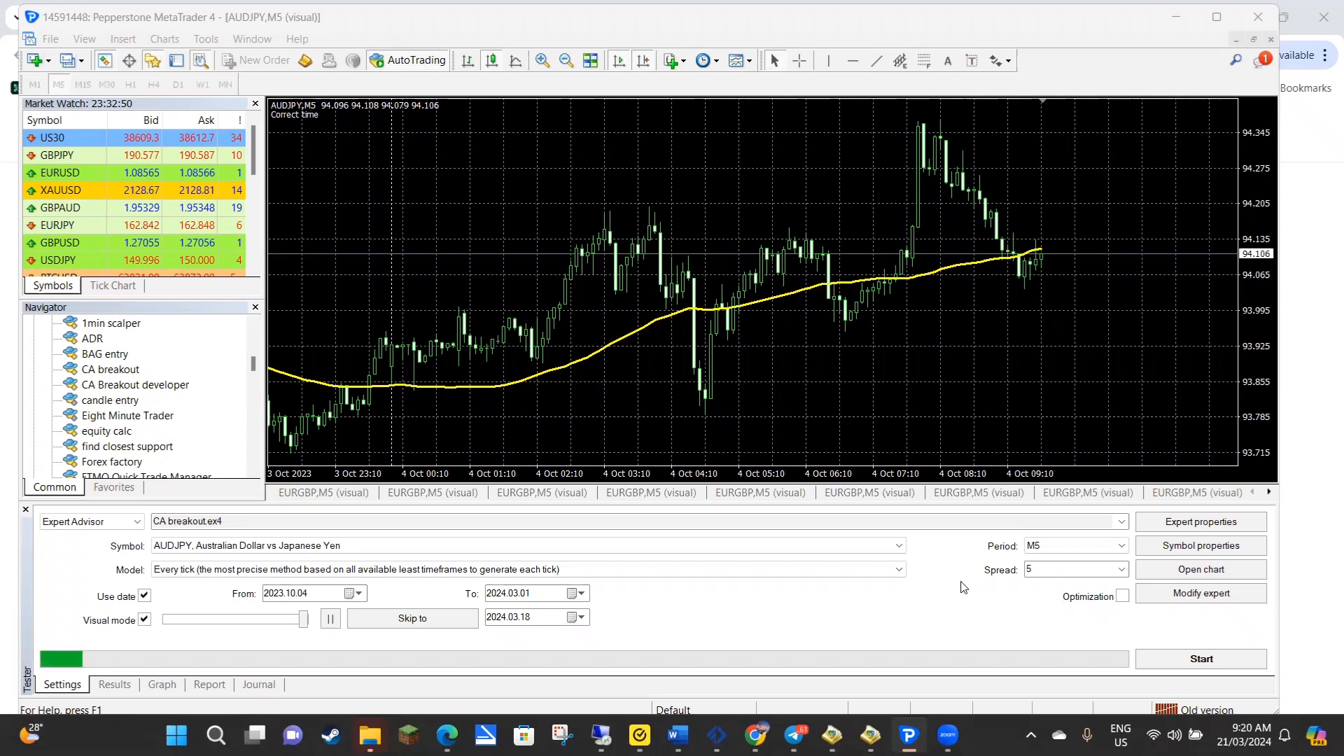
# Step: Open the CA breakout expert's input parameters, try BUY and SELL as the OverrideTrends value, and leave it empty
pyautogui.click(1179, 523)
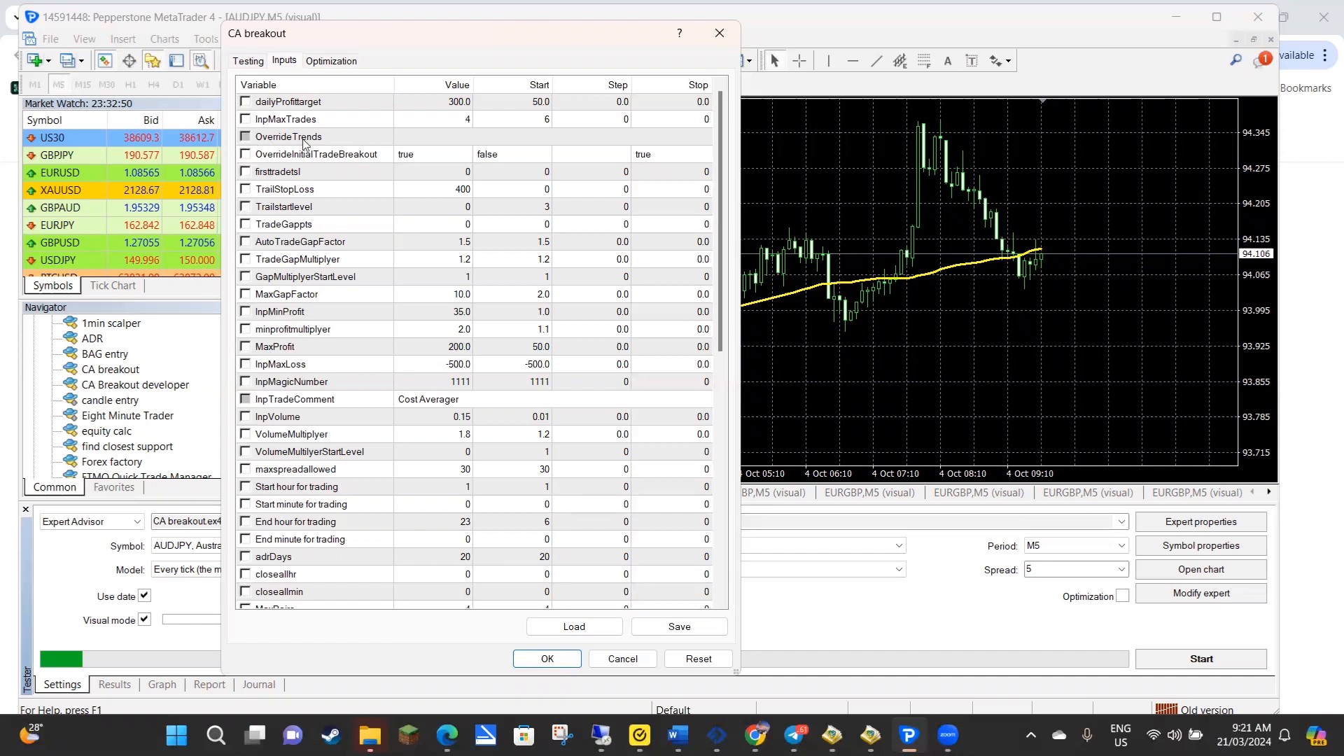
pyautogui.doubleClick(454, 135)
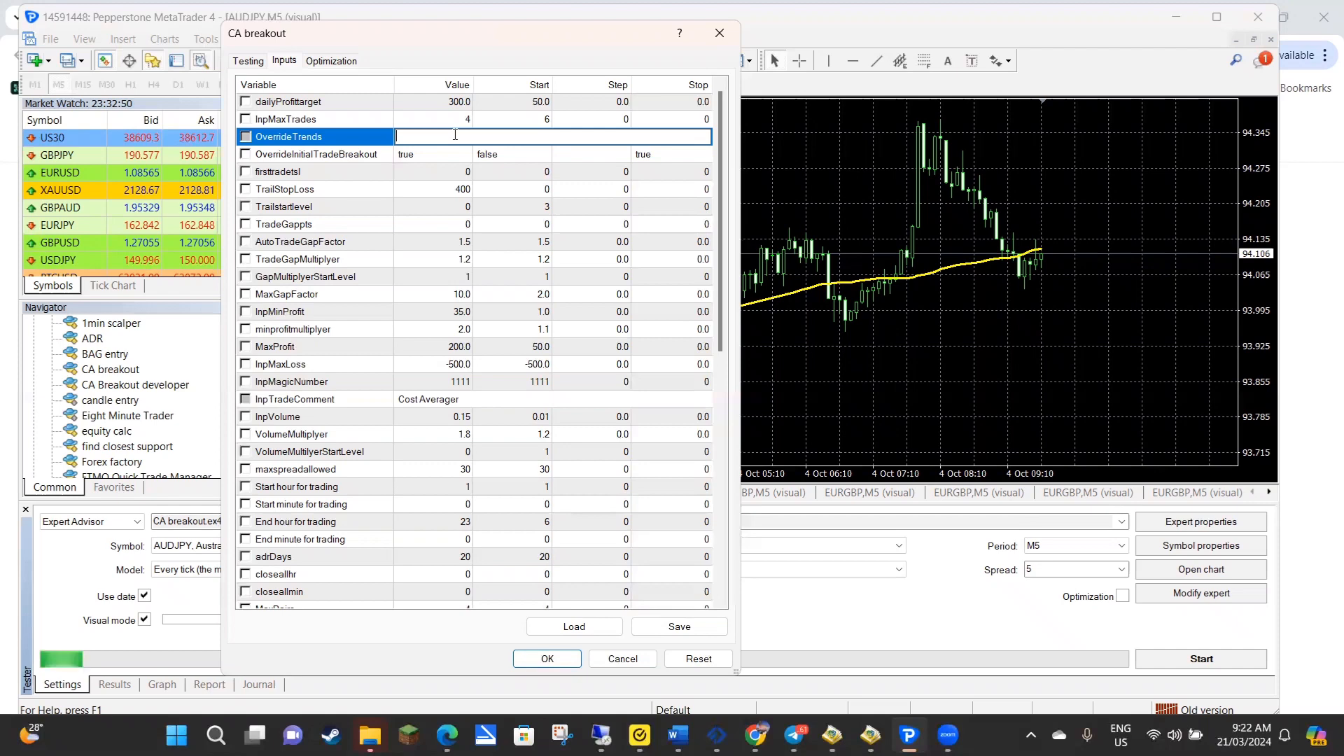
pyautogui.write('BUY')
pyautogui.press('BackSpace')
pyautogui.press('BackSpace')
pyautogui.press('BackSpace')
pyautogui.write('SELL')
pyautogui.press('BackSpace')
pyautogui.press('BackSpace')
pyautogui.press('BackSpace')
pyautogui.press('BackSpace')
# Step: Switch OverrideInitialTradeBreakout to false and back to true
pyautogui.click(413, 160)
pyautogui.click(414, 160)
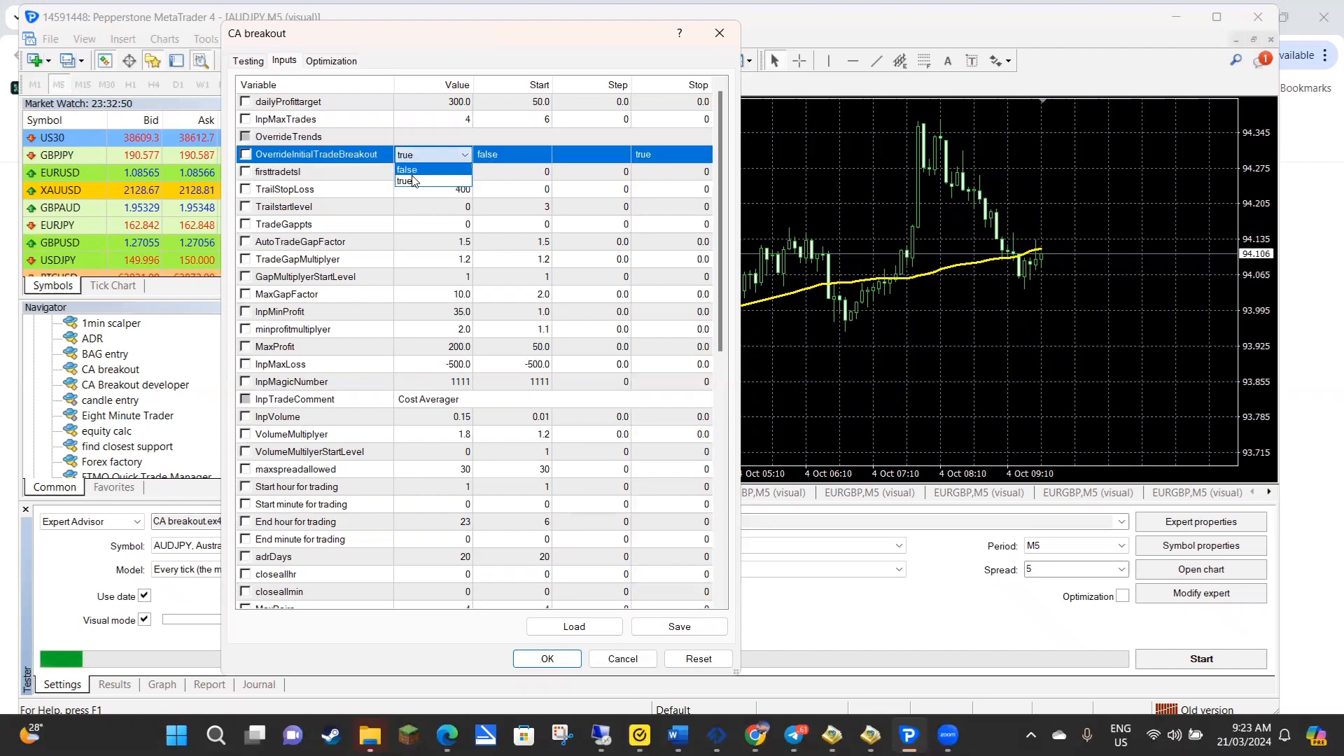
pyautogui.click(410, 171)
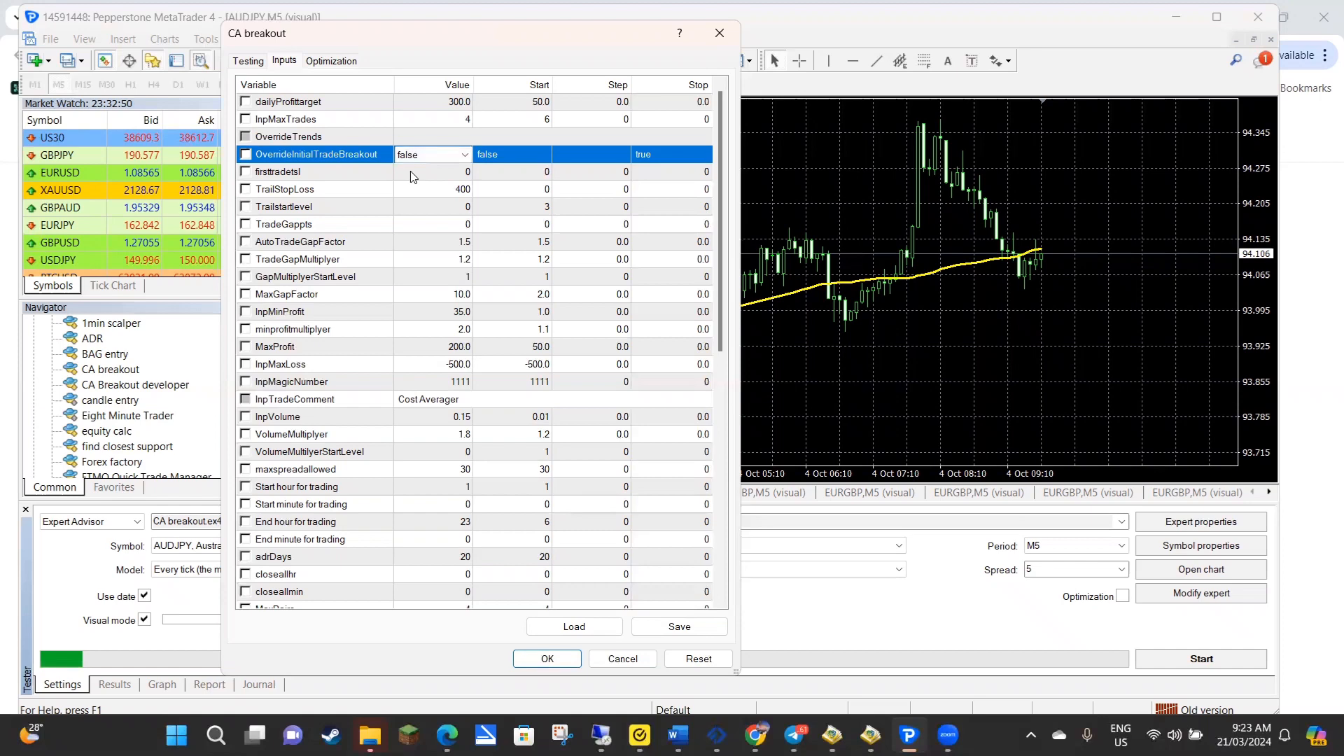
pyautogui.click(463, 156)
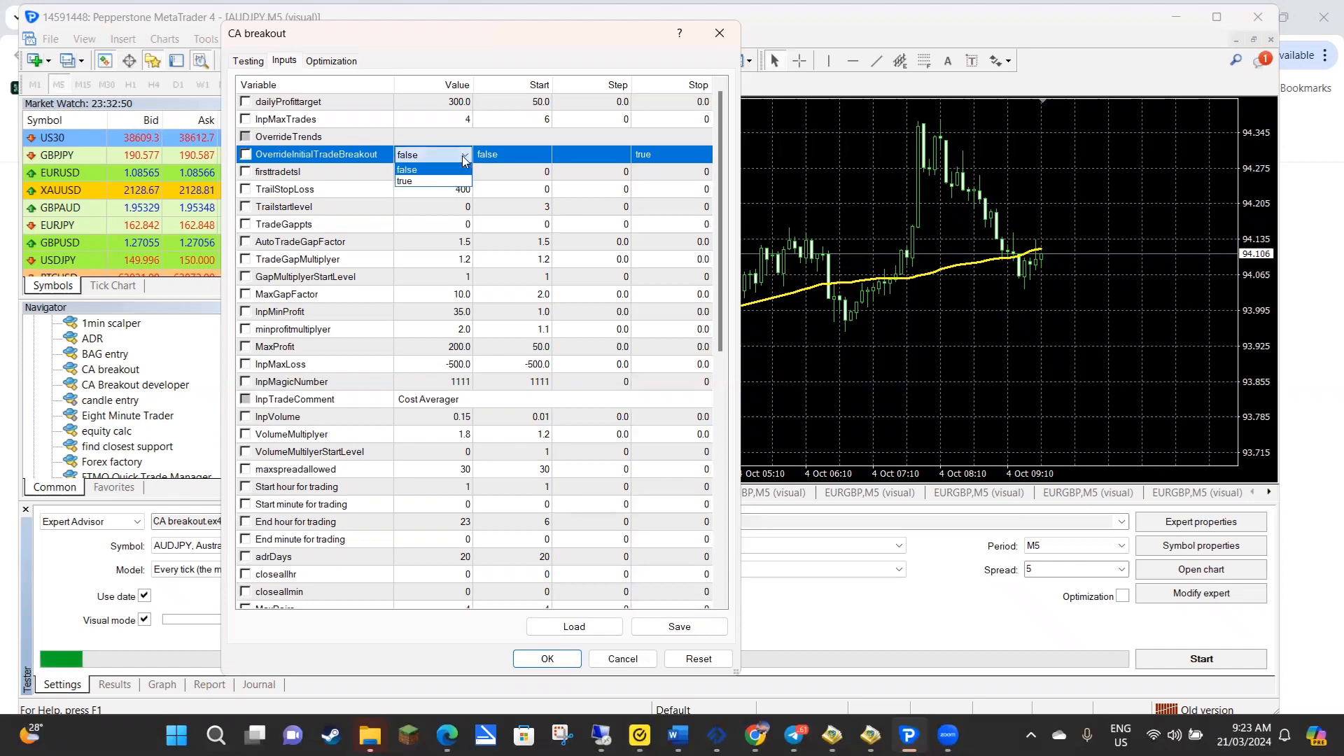
pyautogui.click(408, 182)
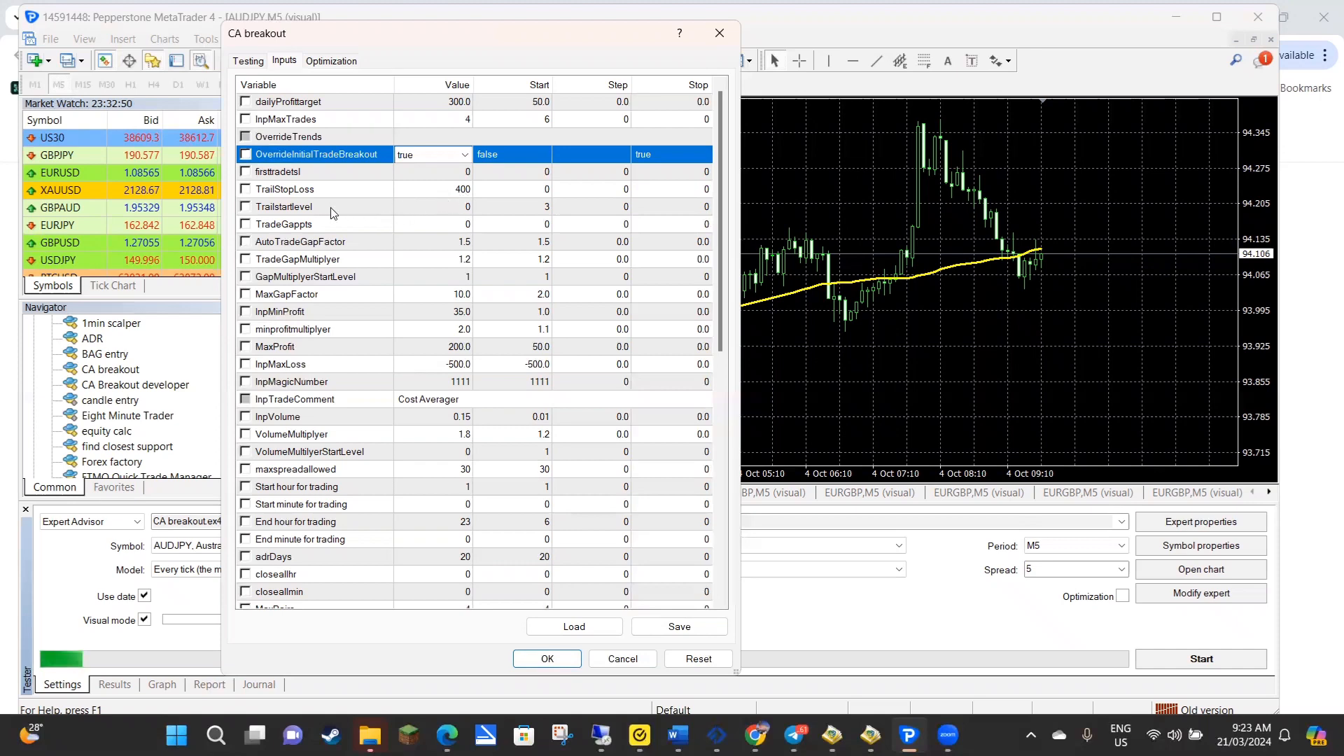
# Step: Try a Trailstartlevel of 3 and reset the parameter to 0
pyautogui.click(468, 207)
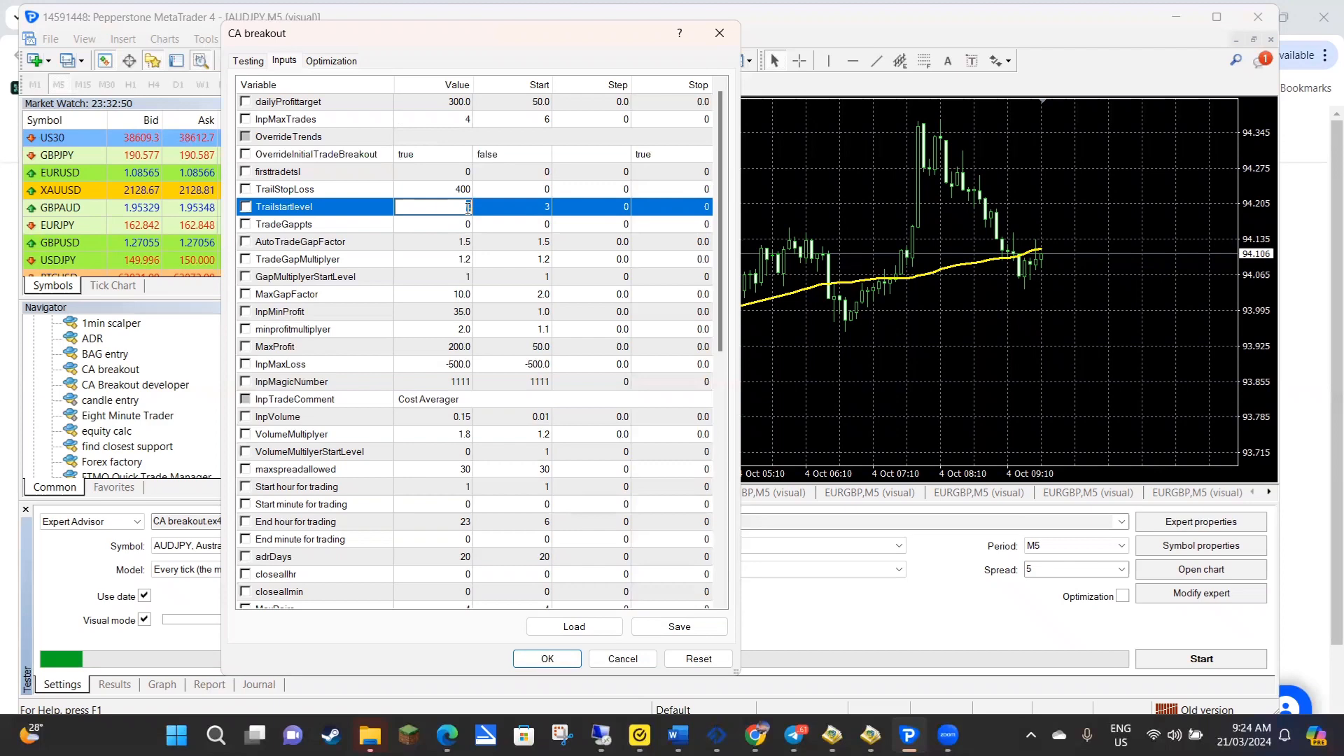
pyautogui.write('03')
pyautogui.write('0')
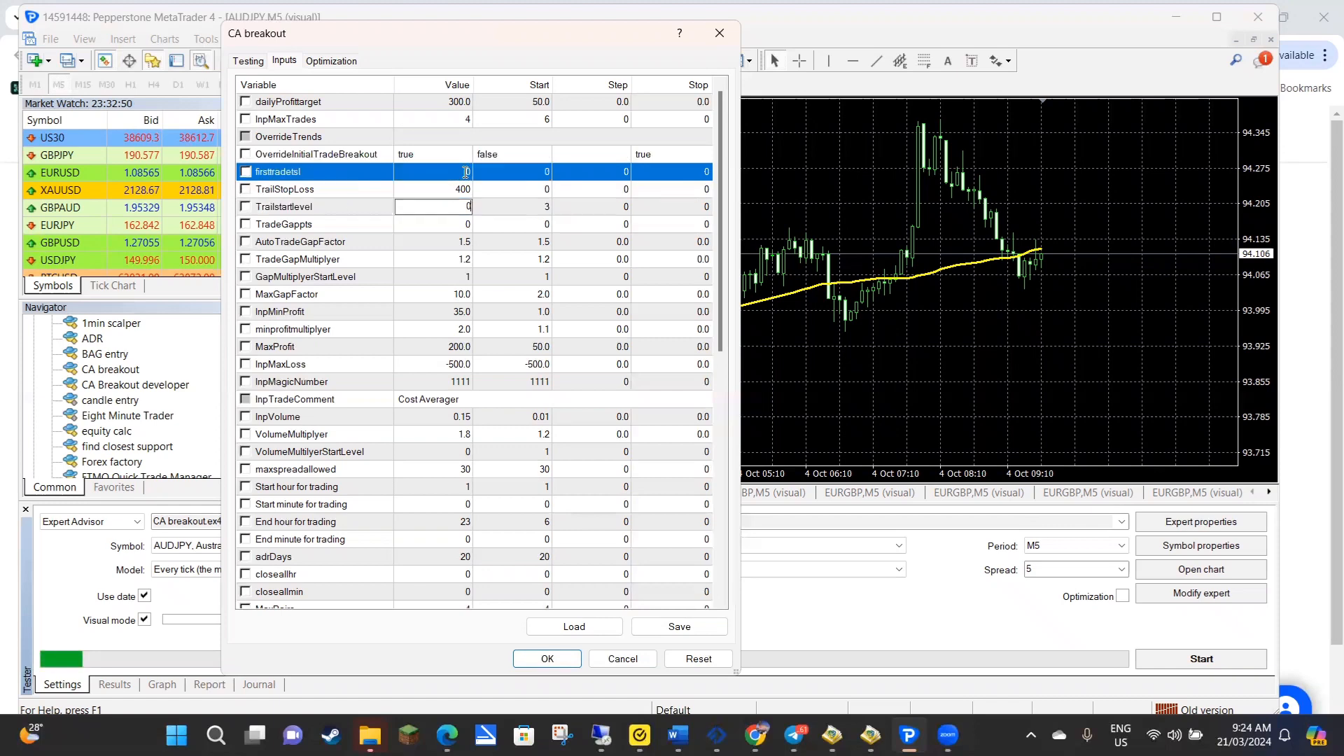
# Step: Try a first-trade stop loss (firsttradetsl) of 200 and reset it to 0
pyautogui.click(466, 175)
pyautogui.write('200')
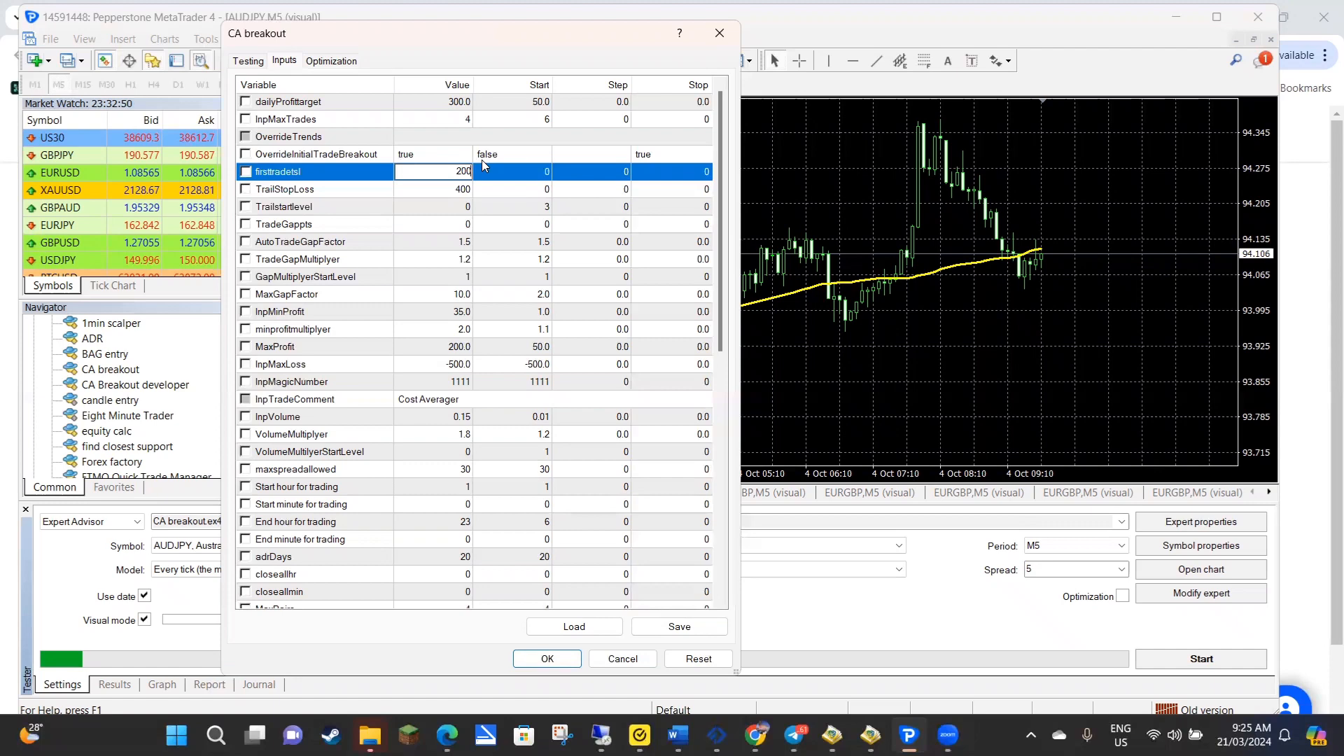
pyautogui.press('BackSpace')
pyautogui.press('BackSpace')
# Step: Set the TrailStopLoss parameter to 0
pyautogui.click(462, 195)
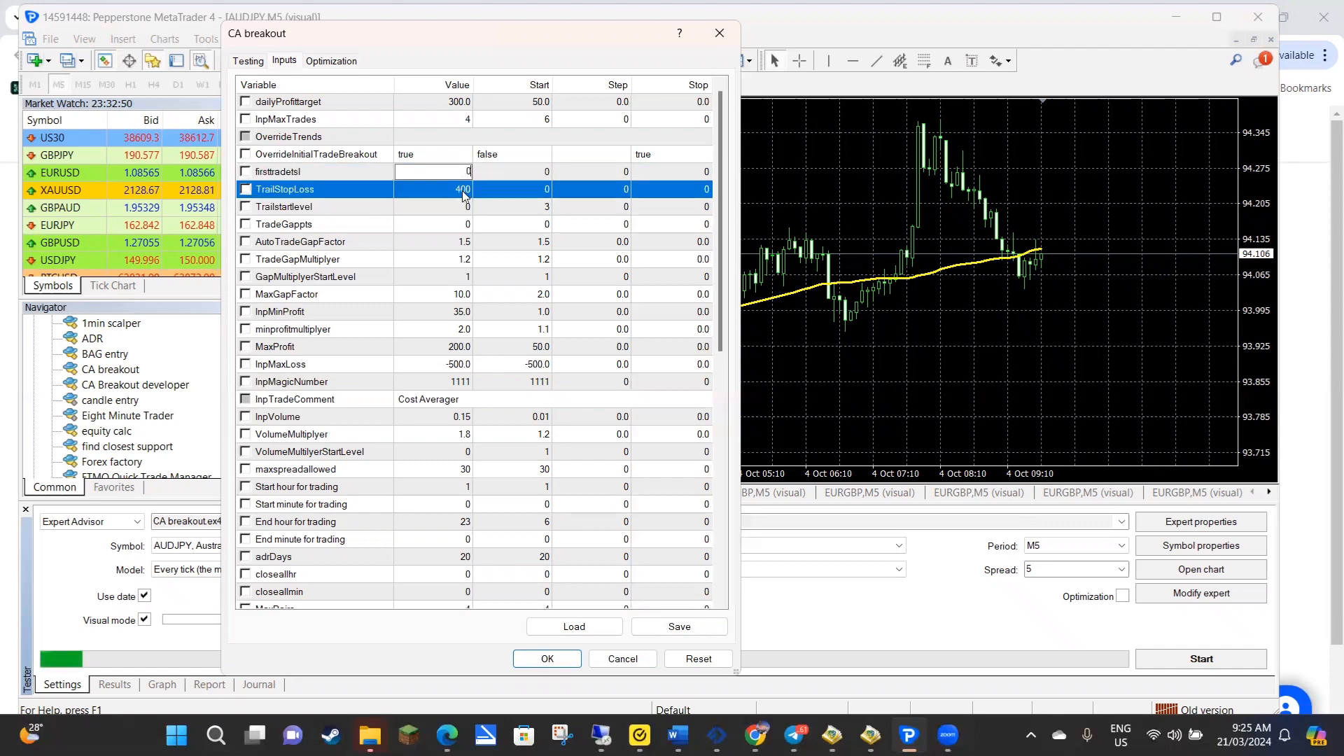
pyautogui.doubleClick(463, 192)
pyautogui.write('0')
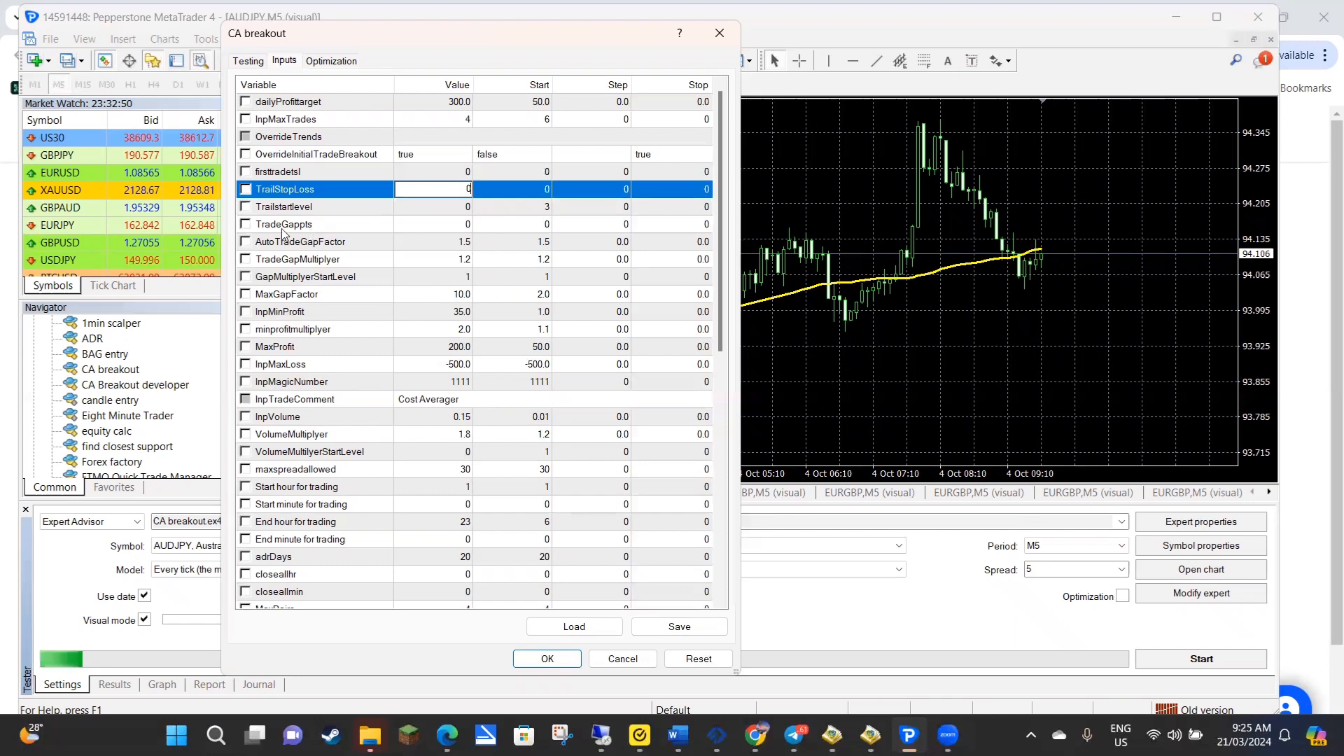
# Step: Try a fixed trade gap (TradeGappts) of 200 and reset it to 0
pyautogui.click(466, 224)
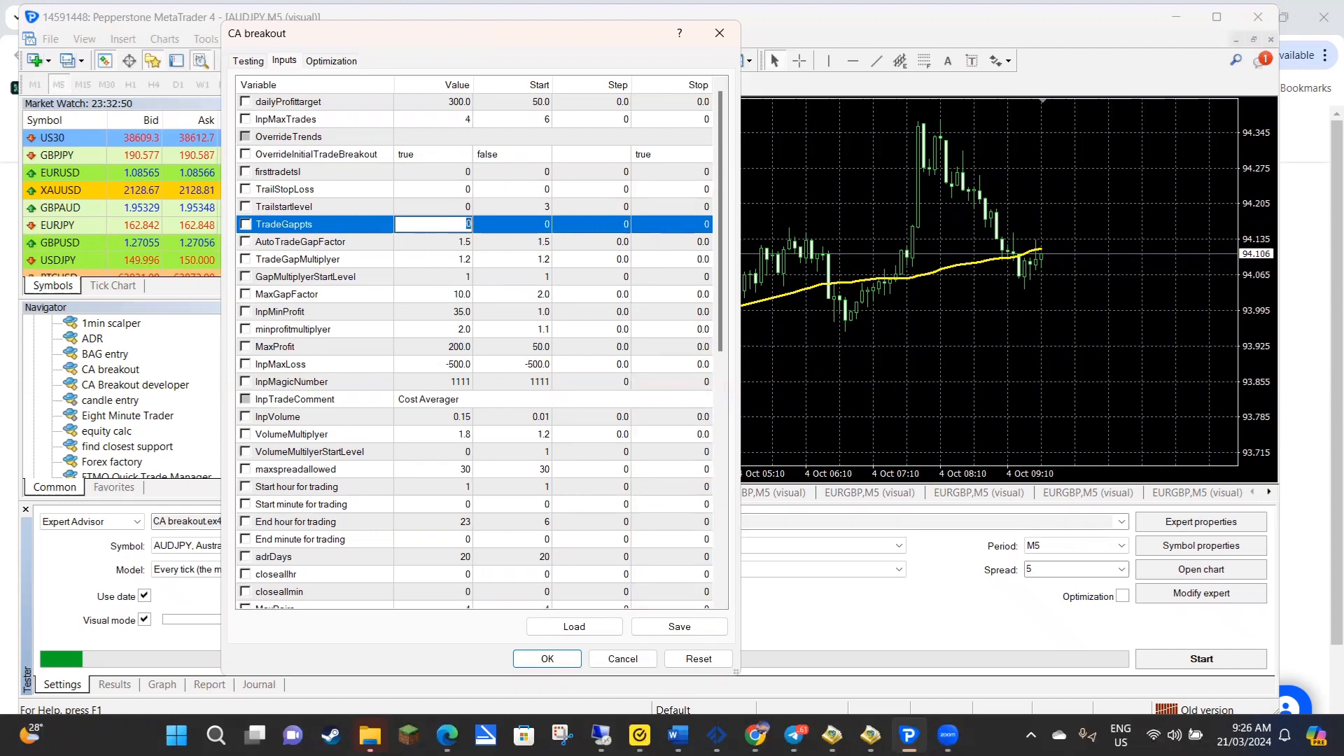
pyautogui.write('200')
pyautogui.press('BackSpace')
pyautogui.press('BackSpace')
pyautogui.press('BackSpace')
# Step: Set AutoTradeGapFactor to 1.5 and MaxGapFactor to 4
pyautogui.doubleClick(464, 242)
pyautogui.write('1')
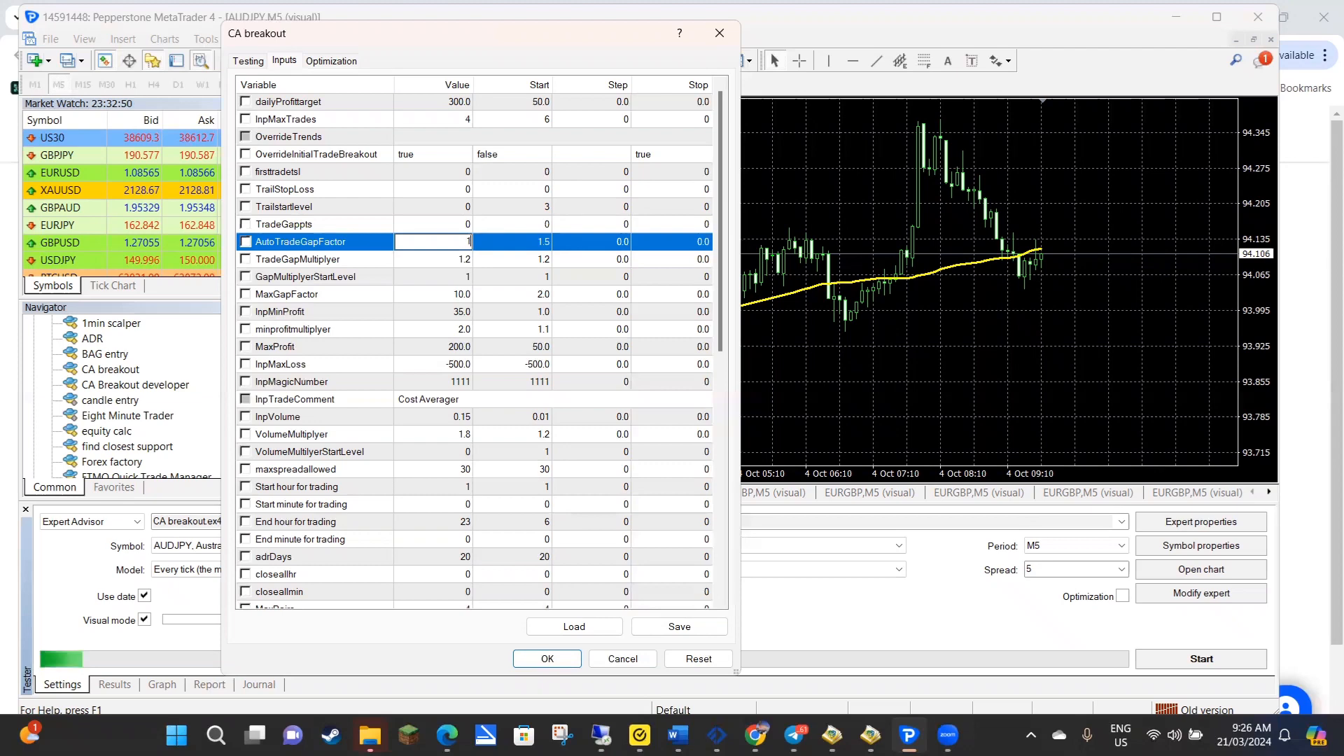
pyautogui.write('.5')
pyautogui.click(463, 295)
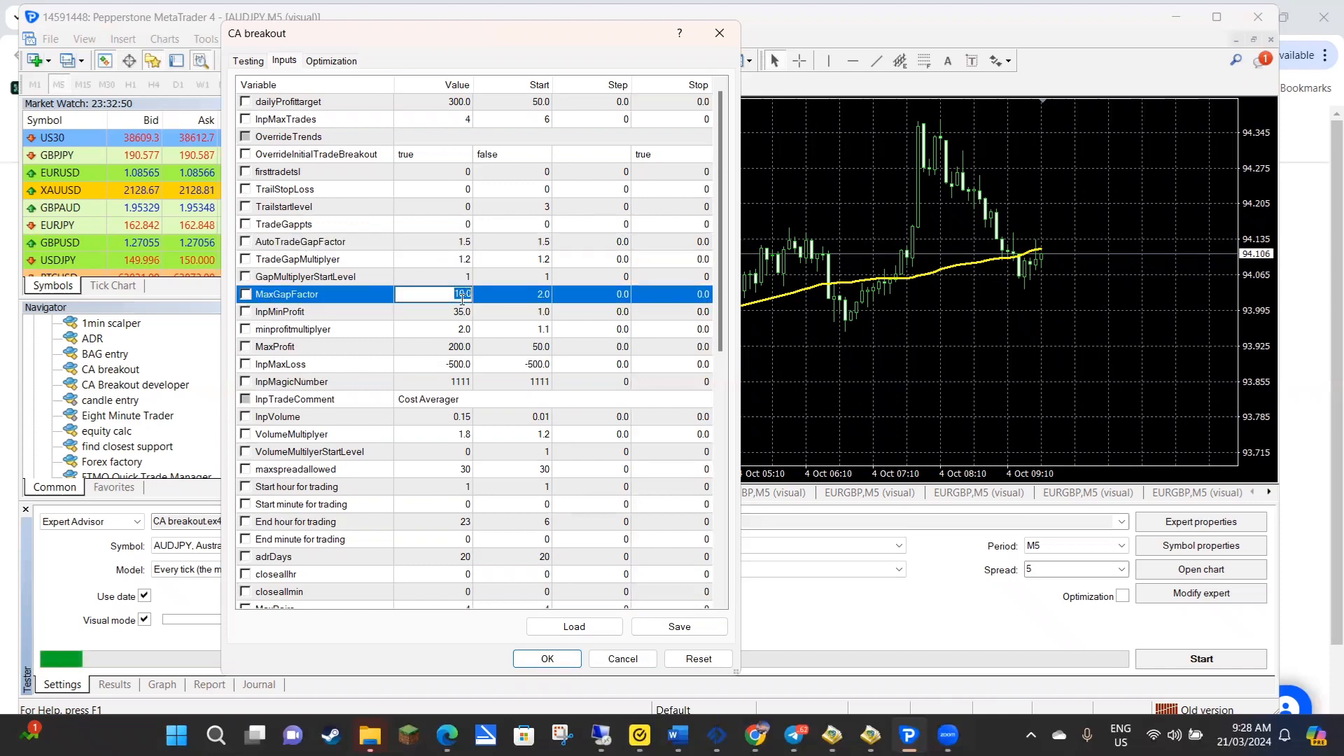
pyautogui.write('4')
# Step: Try VolumeMultiplyer values of 1 and 1.2, and settle on 2
pyautogui.doubleClick(464, 435)
pyautogui.write('1')
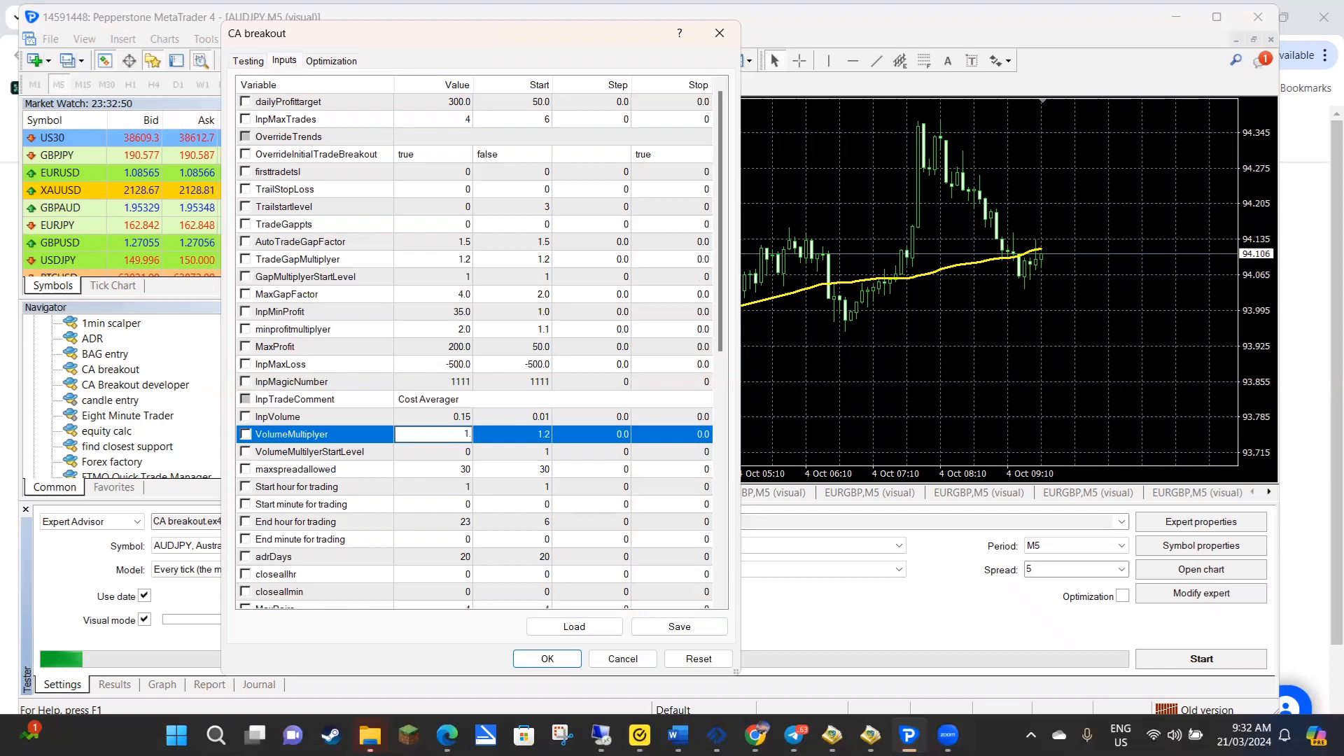
pyautogui.press('BackSpace')
pyautogui.write('2')
pyautogui.press('BackSpace')
pyautogui.write('.2')
pyautogui.doubleClick(462, 435)
pyautogui.write('2')
# Step: Try a VolumeMultilyerStartLevel of 3 and reset it to 0
pyautogui.click(467, 452)
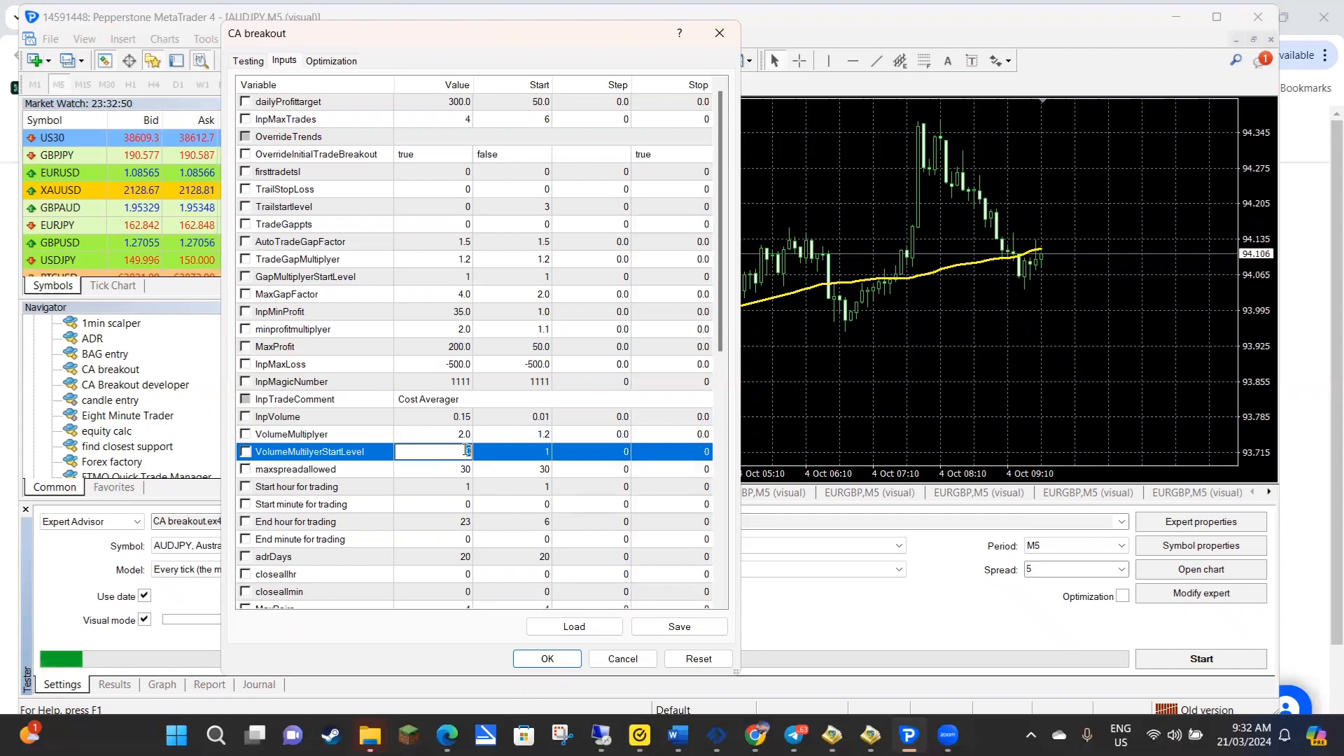
pyautogui.write('3')
pyautogui.write('0')
# Step: Set the close-all time to 14:45 with closeallhr 14 and closeallmin 45
pyautogui.doubleClick(458, 575)
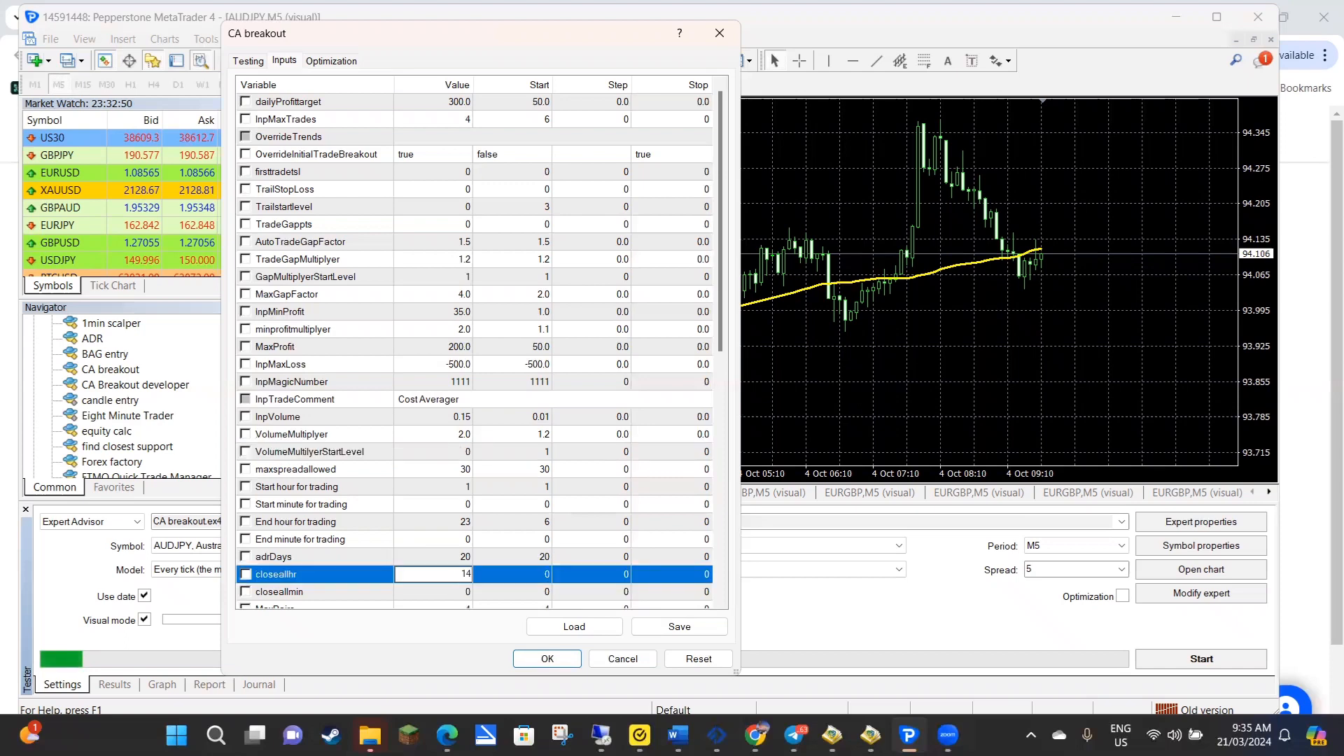
pyautogui.doubleClick(459, 594)
pyautogui.write('4')
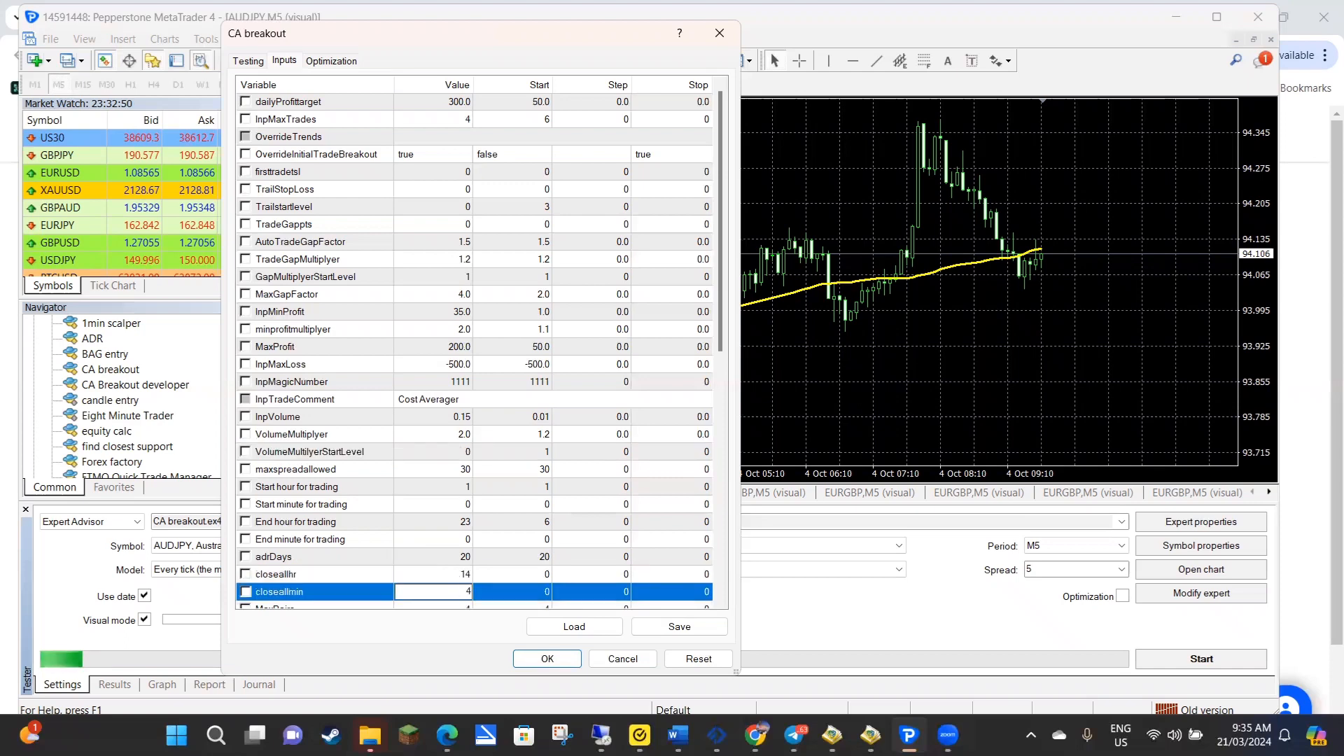
pyautogui.write('5')
pyautogui.write('45')
# Step: Set the MaxPairs parameter to 3
pyautogui.moveTo(720, 334); pyautogui.dragTo(700, 459)
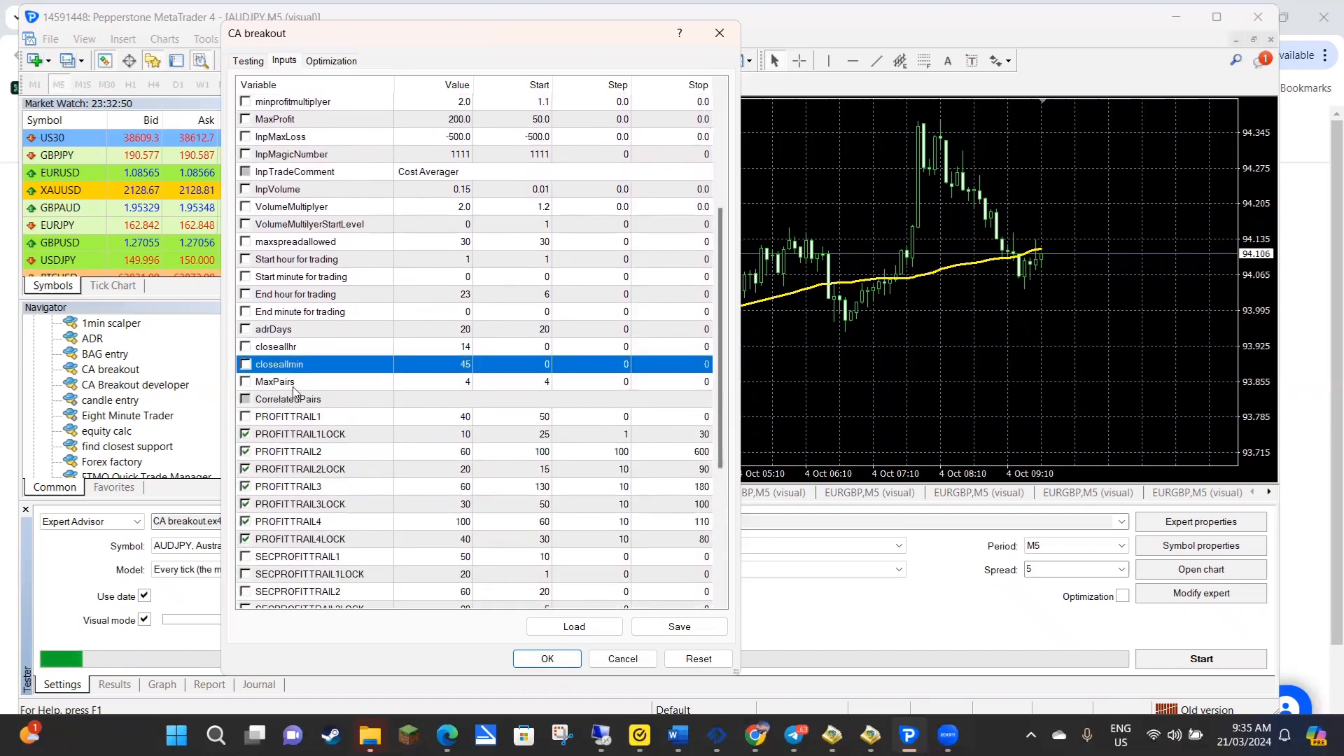
pyautogui.doubleClick(455, 381)
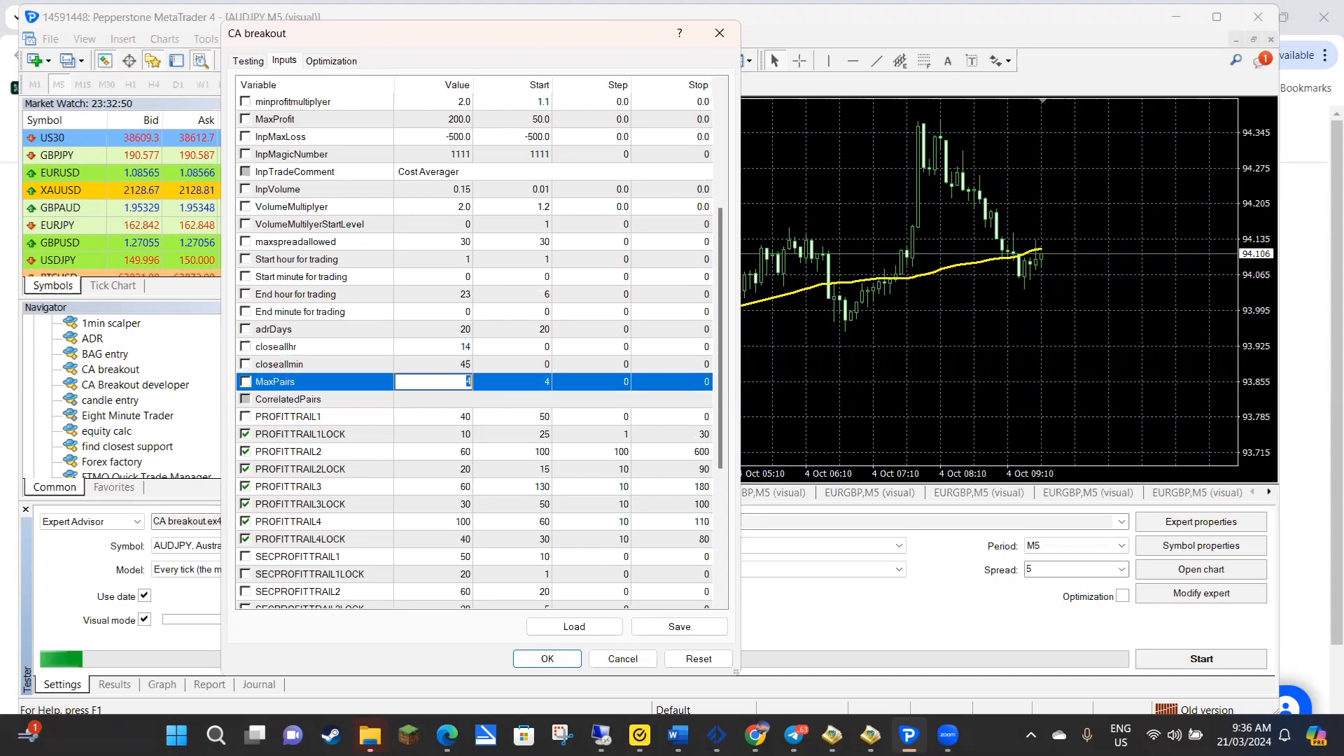
pyautogui.write('3')
# Step: Enter GBPJPY, USDJPY as the comma-separated CorrelatedPairs value
pyautogui.doubleClick(411, 401)
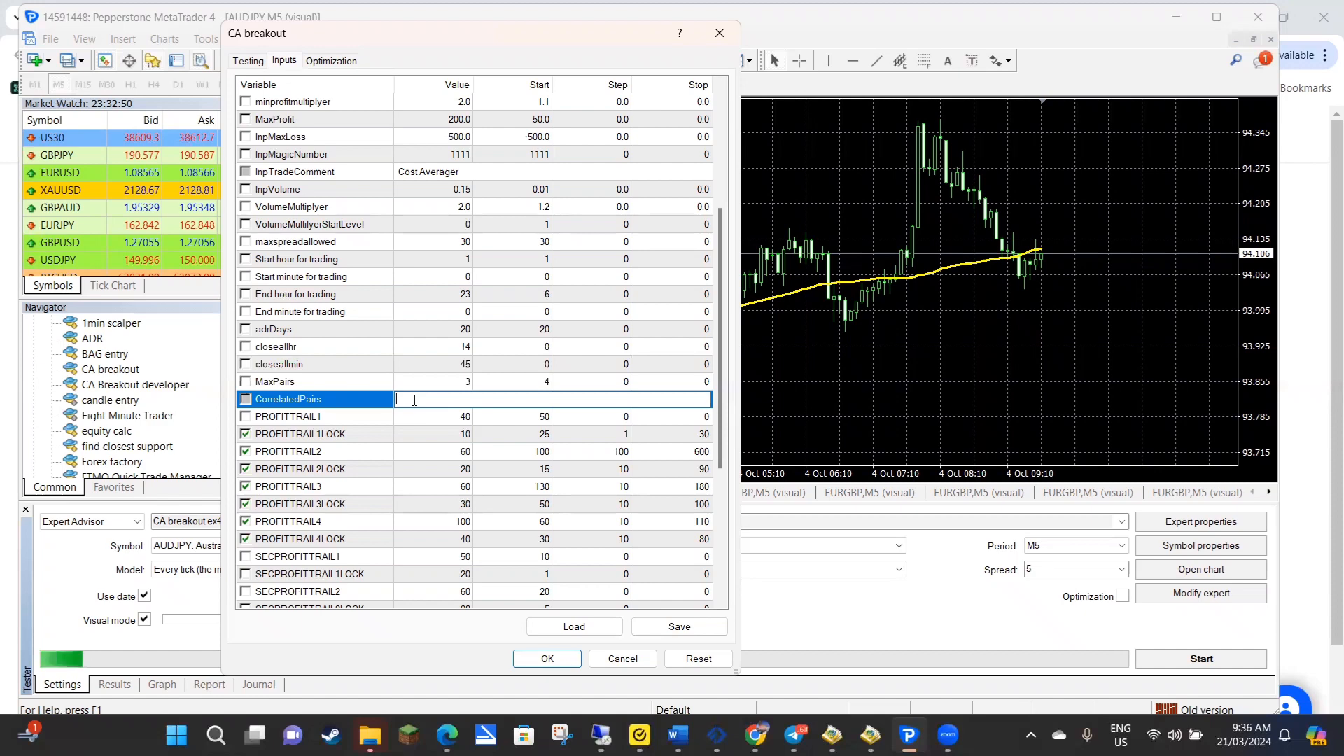
pyautogui.write('GB')
pyautogui.press('BackSpace')
pyautogui.write('JPY, US')
pyautogui.write('DJPY')
pyautogui.click(436, 400)
pyautogui.press('BackSpace')
pyautogui.write(',')
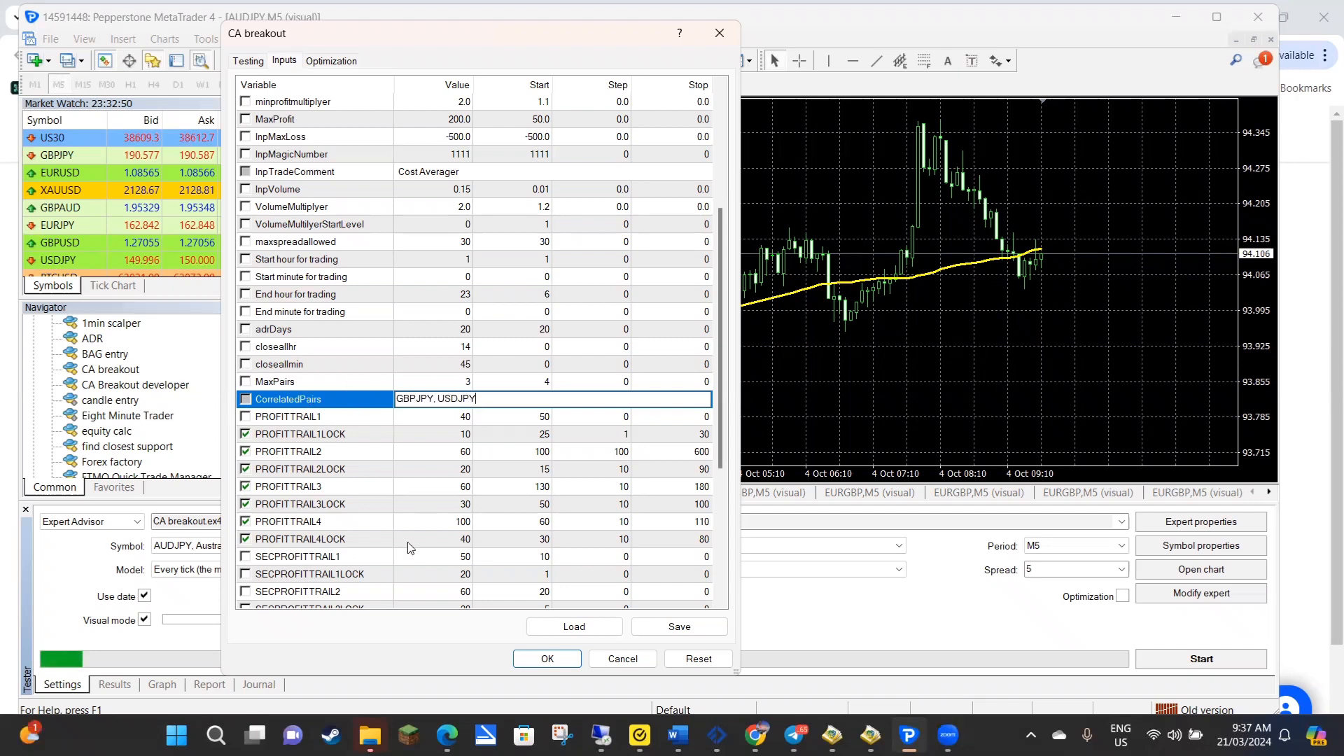
# Step: Add EURJPY to the CorrelatedPairs list and clear the whole list
pyautogui.write(',EURJPY')
pyautogui.press('BackSpace')
pyautogui.press('BackSpace')
pyautogui.press('BackSpace')
pyautogui.press('BackSpace')
pyautogui.press('BackSpace')
pyautogui.press('BackSpace')
pyautogui.press('BackSpace')
pyautogui.press('BackSpace')
pyautogui.press('BackSpace')
pyautogui.press('BackSpace')
pyautogui.press('BackSpace')
pyautogui.press('BackSpace')
pyautogui.press('BackSpace')
pyautogui.press('BackSpace')
pyautogui.press('BackSpace')
pyautogui.press('BackSpace')
pyautogui.press('BackSpace')
pyautogui.press('BackSpace')
pyautogui.press('BackSpace')
pyautogui.press('BackSpace')
# Step: Set MaxPairs back to 4
pyautogui.doubleClick(467, 382)
pyautogui.write('4')
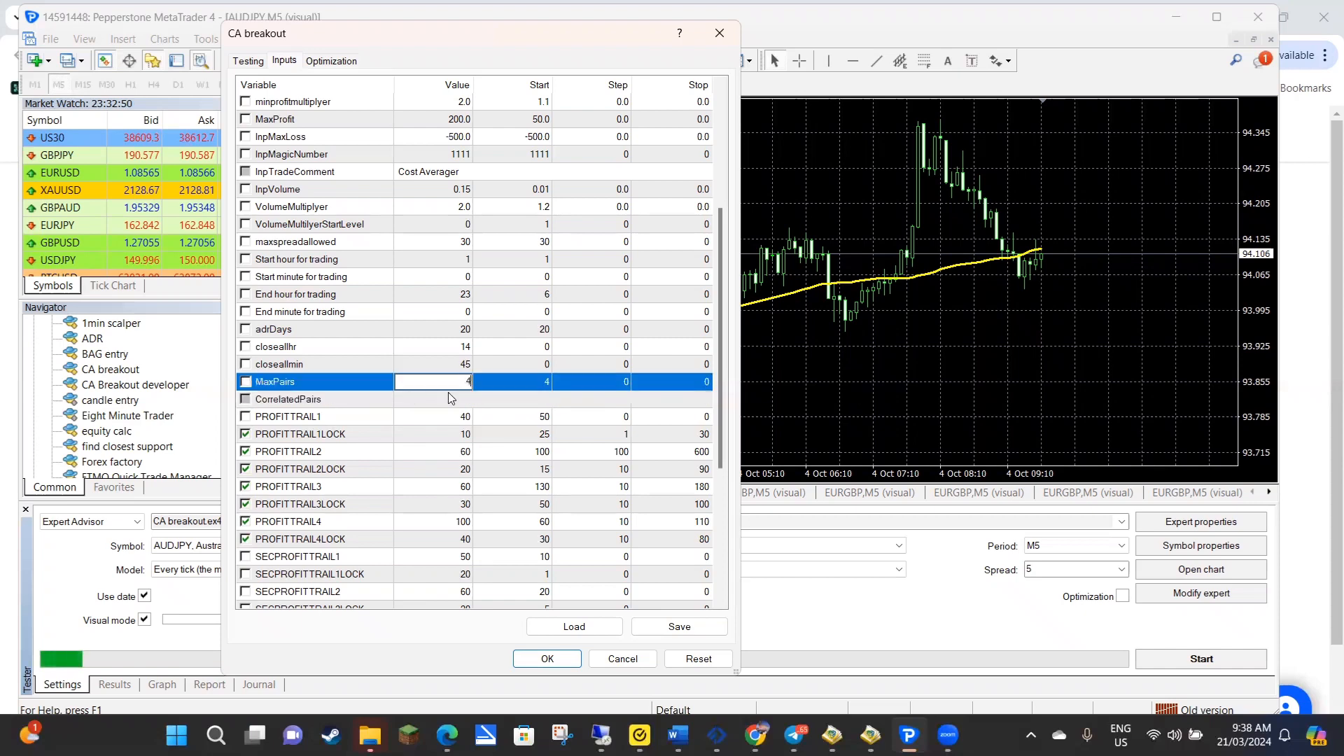
pyautogui.write('4')
# Step: Try an OnlyTradebelow price limit of 94.345 and set it back to 1000000
pyautogui.moveTo(718, 424); pyautogui.dragTo(711, 504)
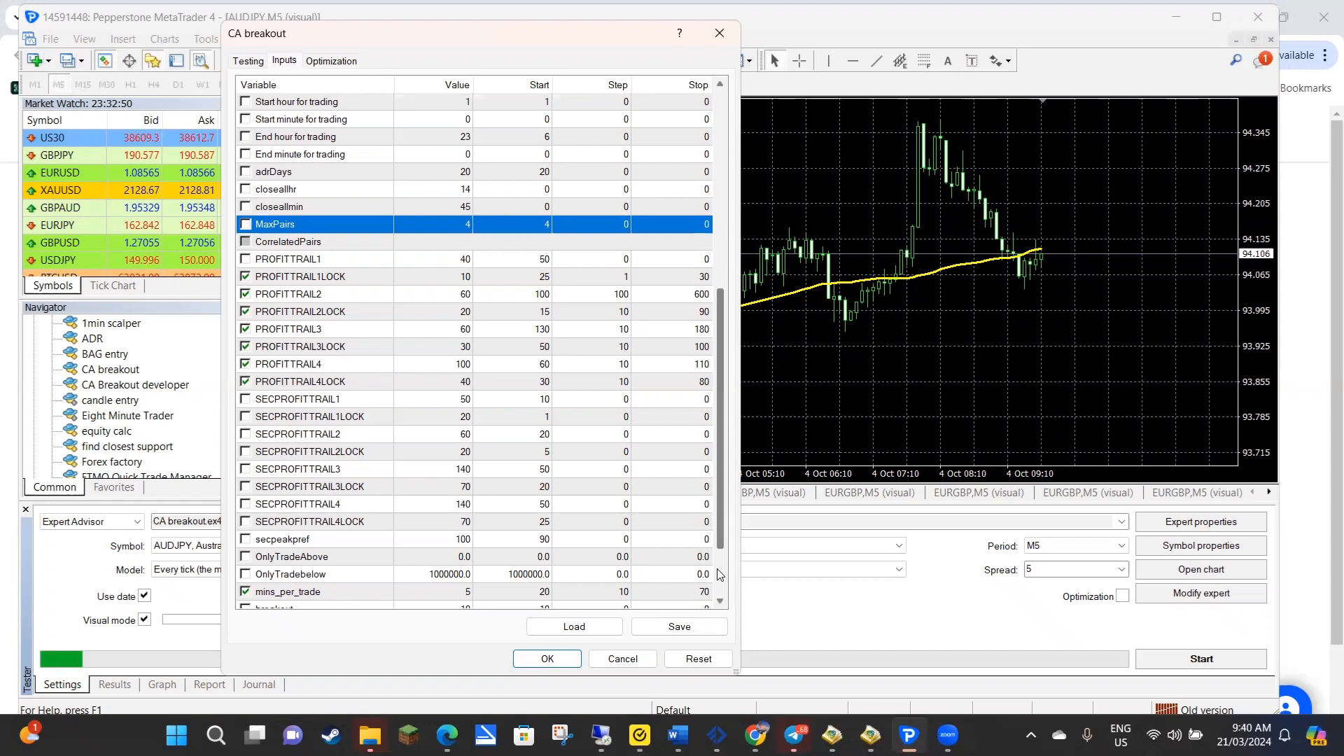
pyautogui.scroll(-2, 720, 574)
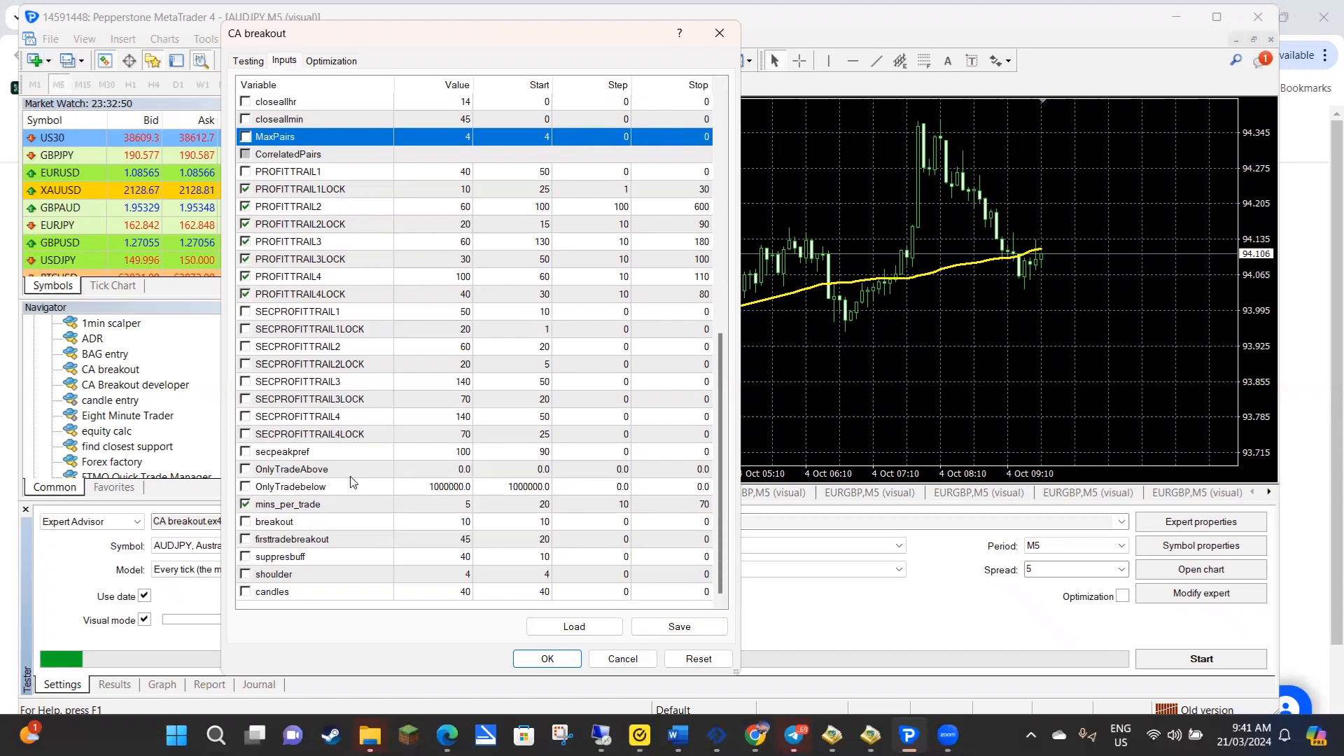
pyautogui.doubleClick(441, 488)
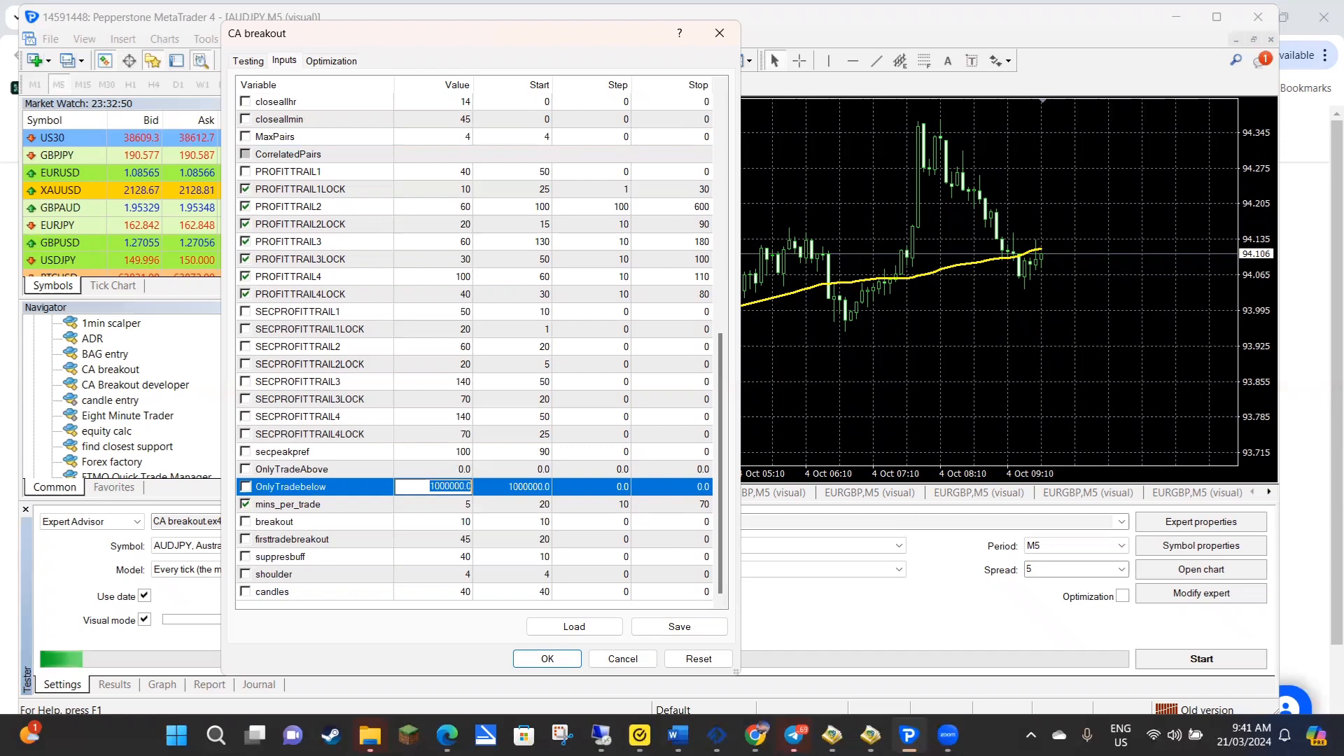
pyautogui.write('94')
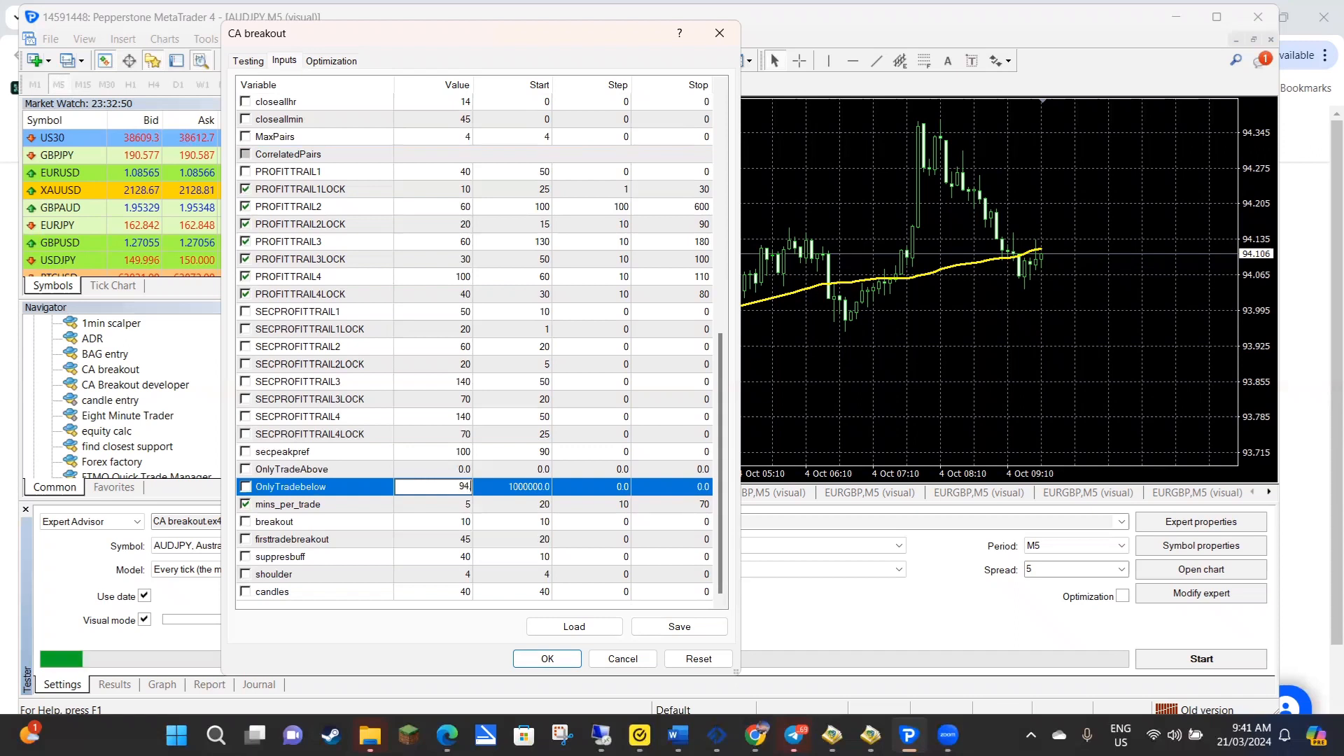
pyautogui.write('.345')
pyautogui.press('BackSpace')
pyautogui.press('BackSpace')
pyautogui.press('BackSpace')
pyautogui.press('BackSpace')
pyautogui.press('BackSpace')
pyautogui.press('BackSpace')
pyautogui.write('1000000')
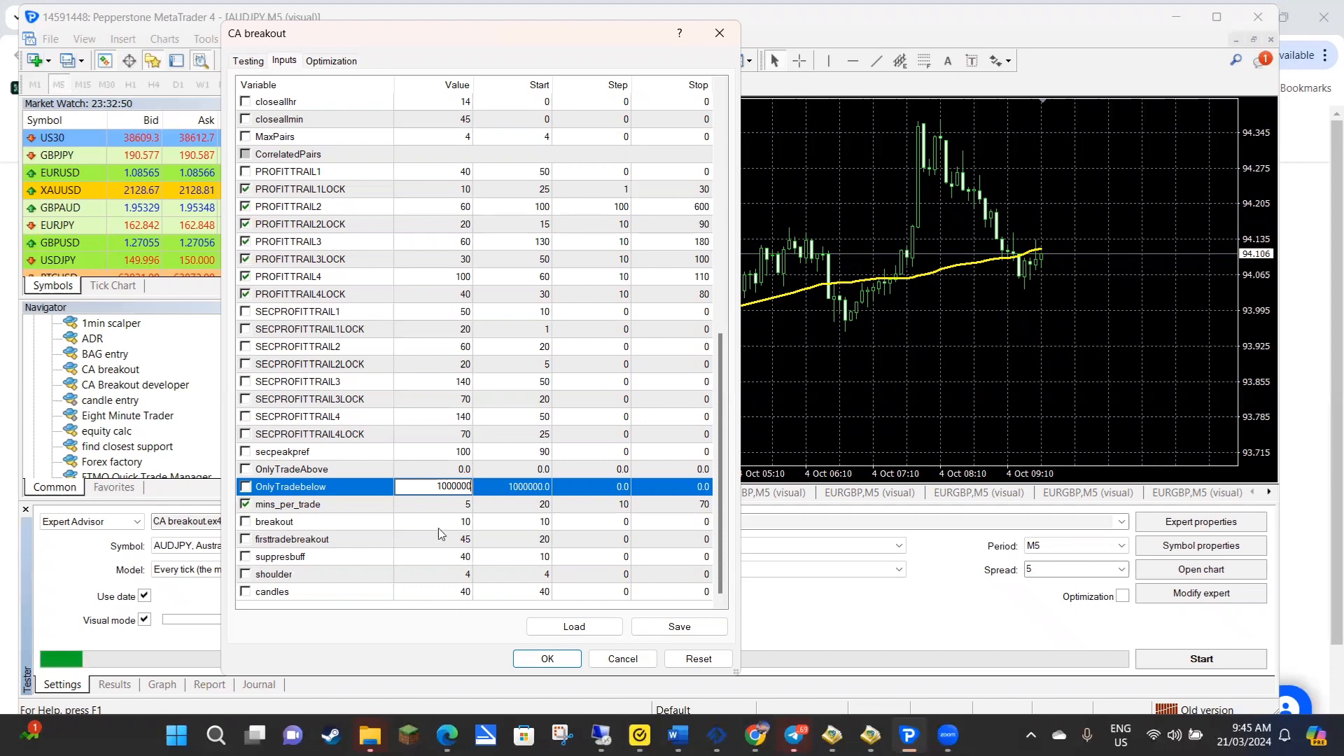
# Step: Set OverrideInitialTradeBreakout to false in the CA breakout inputs and apply the change
pyautogui.click(718, 34)
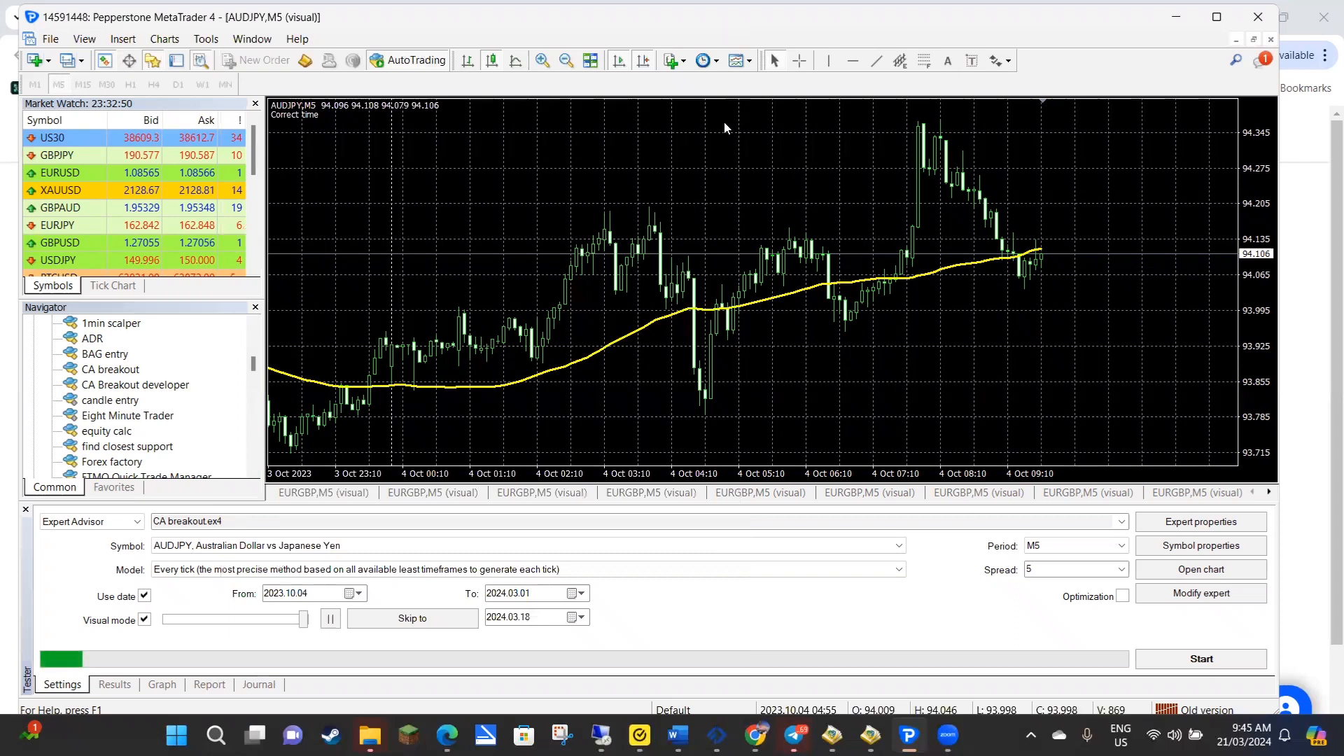
pyautogui.click(1176, 529)
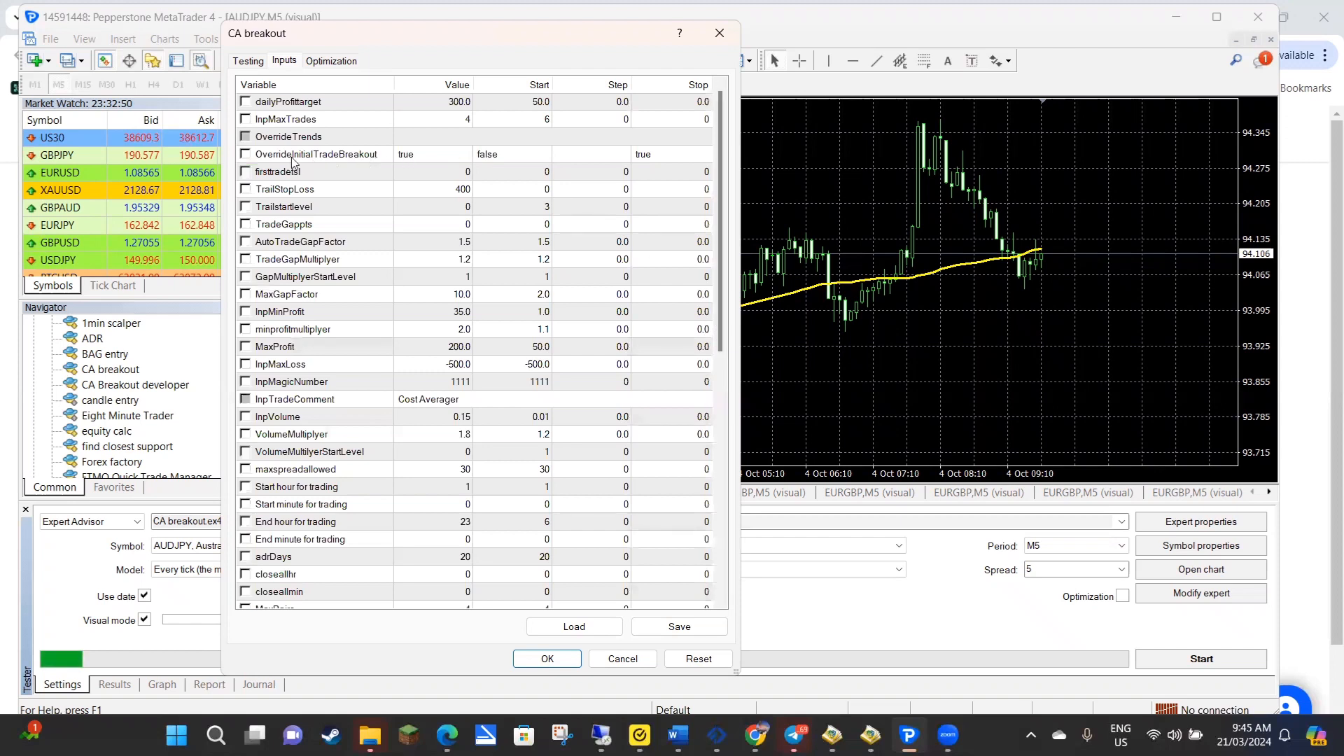
pyautogui.click(420, 152)
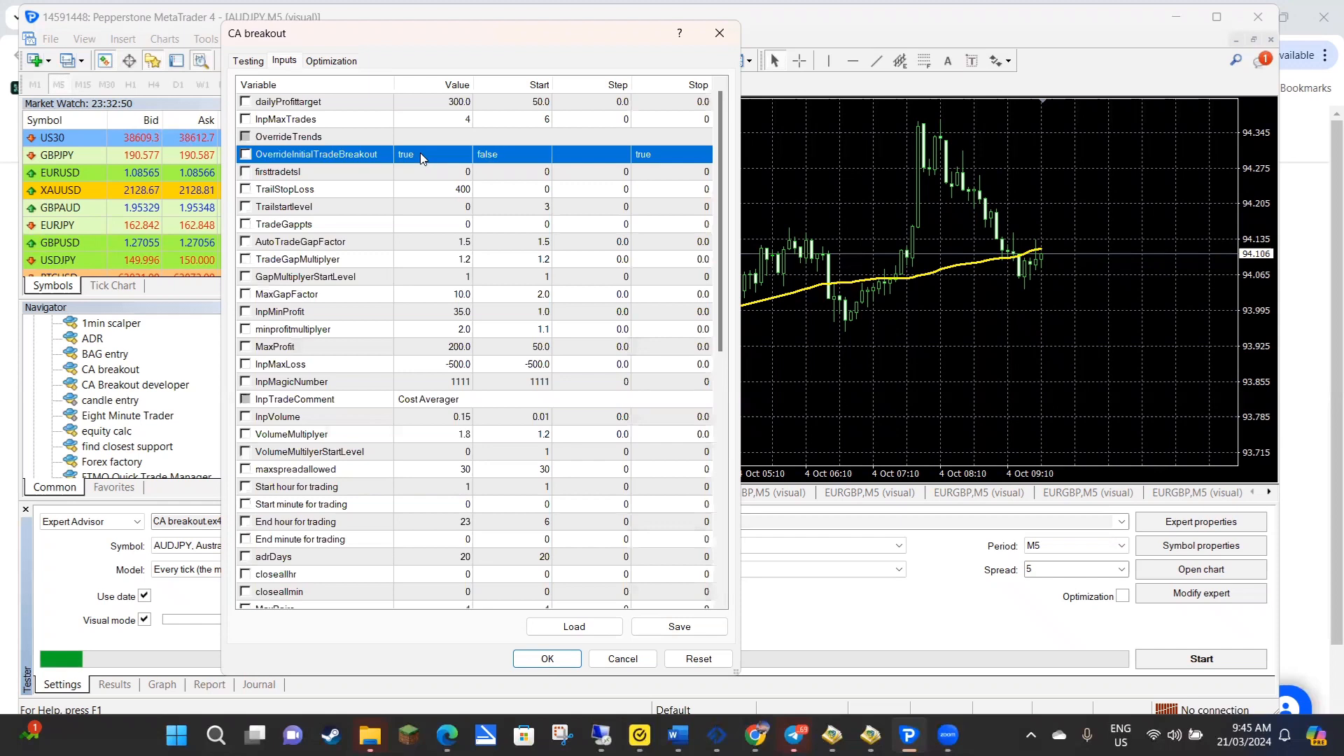
pyautogui.click(422, 158)
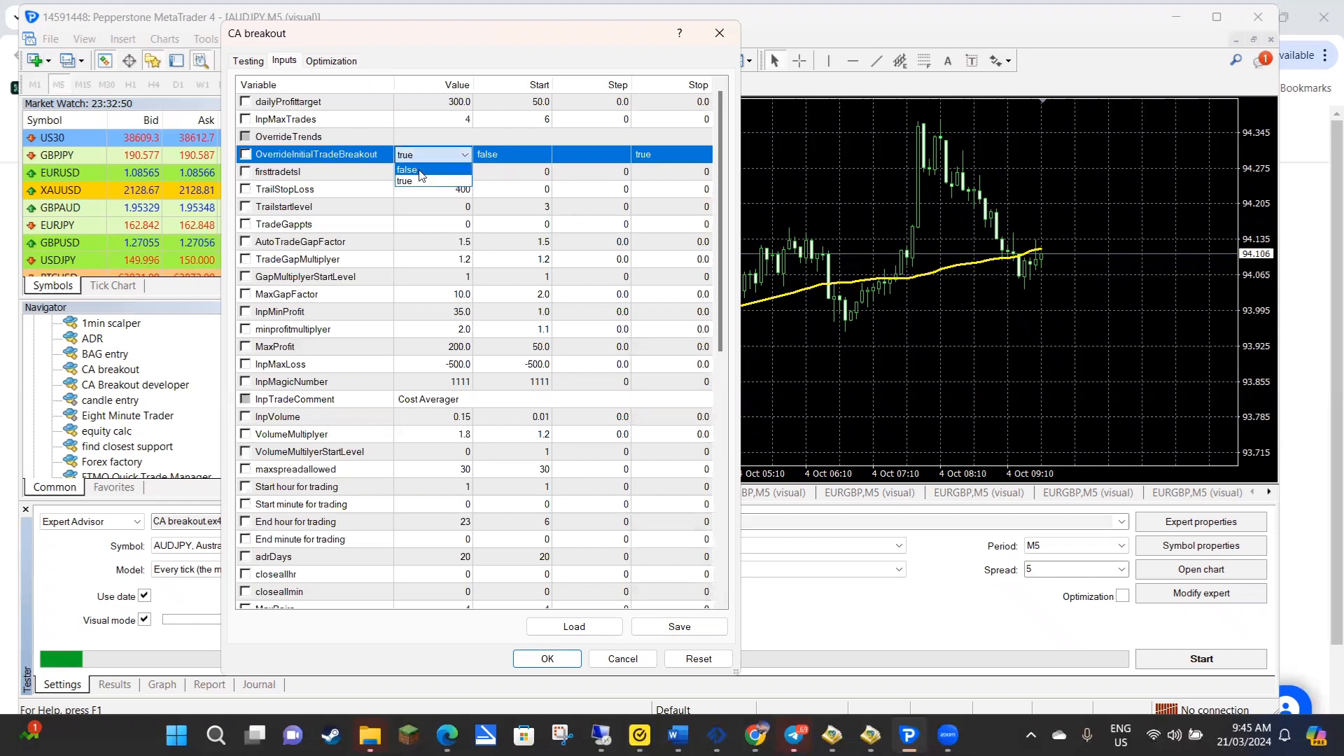
pyautogui.click(420, 170)
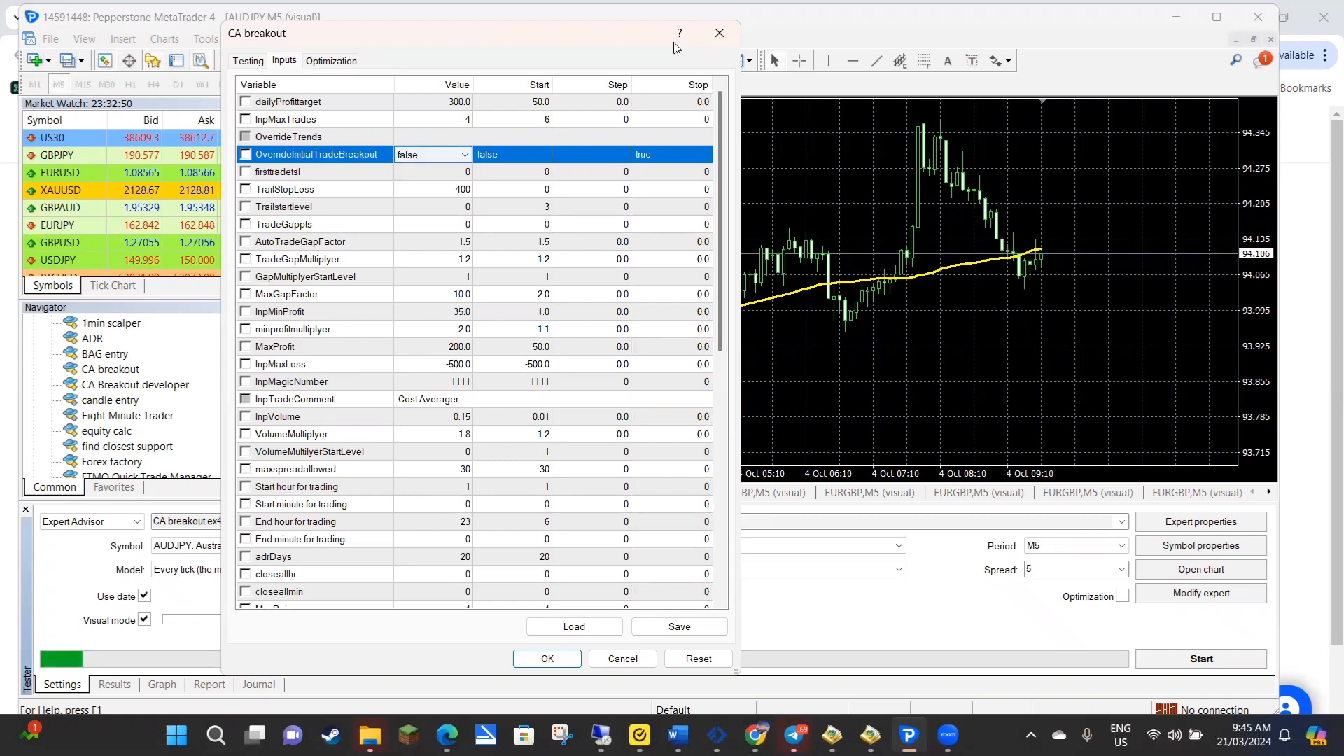
pyautogui.click(546, 659)
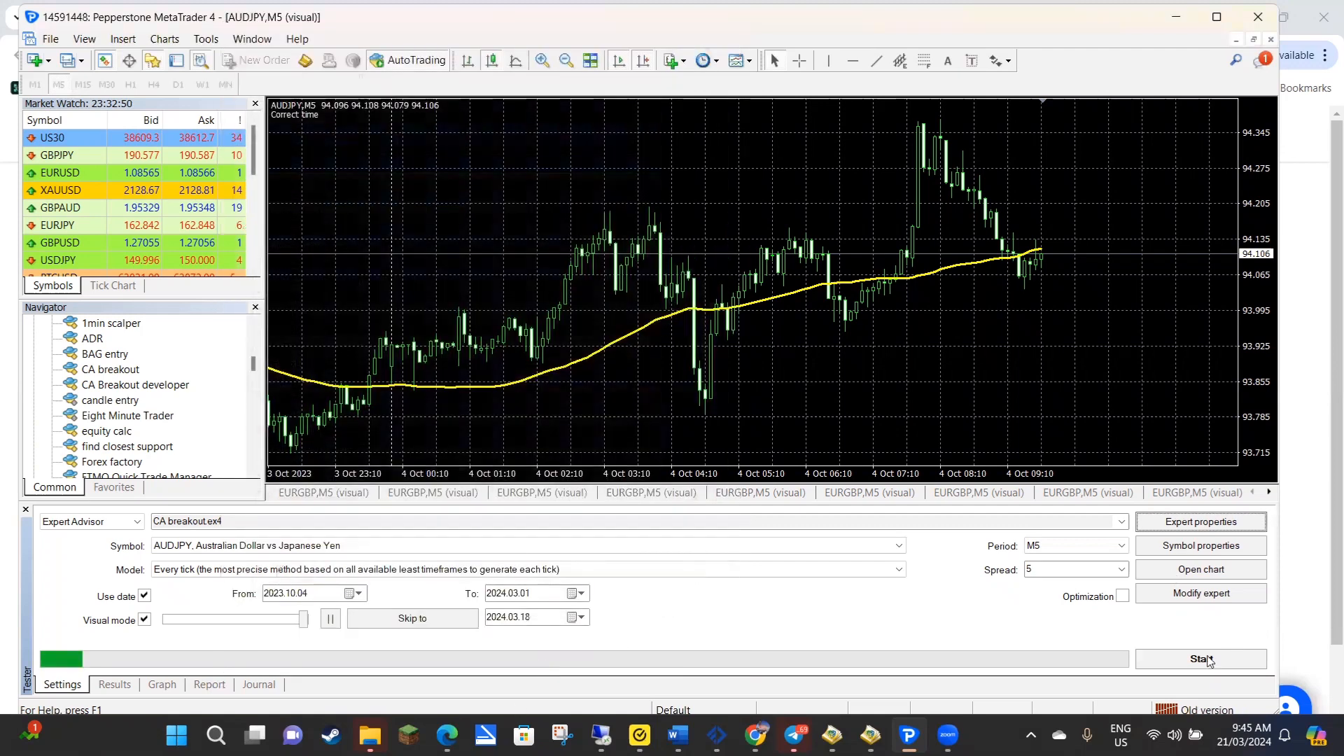
# Step: Run the AUDJPY M5 visual test, pause it at about 4 Oct 02:45, and stop it
pyautogui.click(1202, 659)
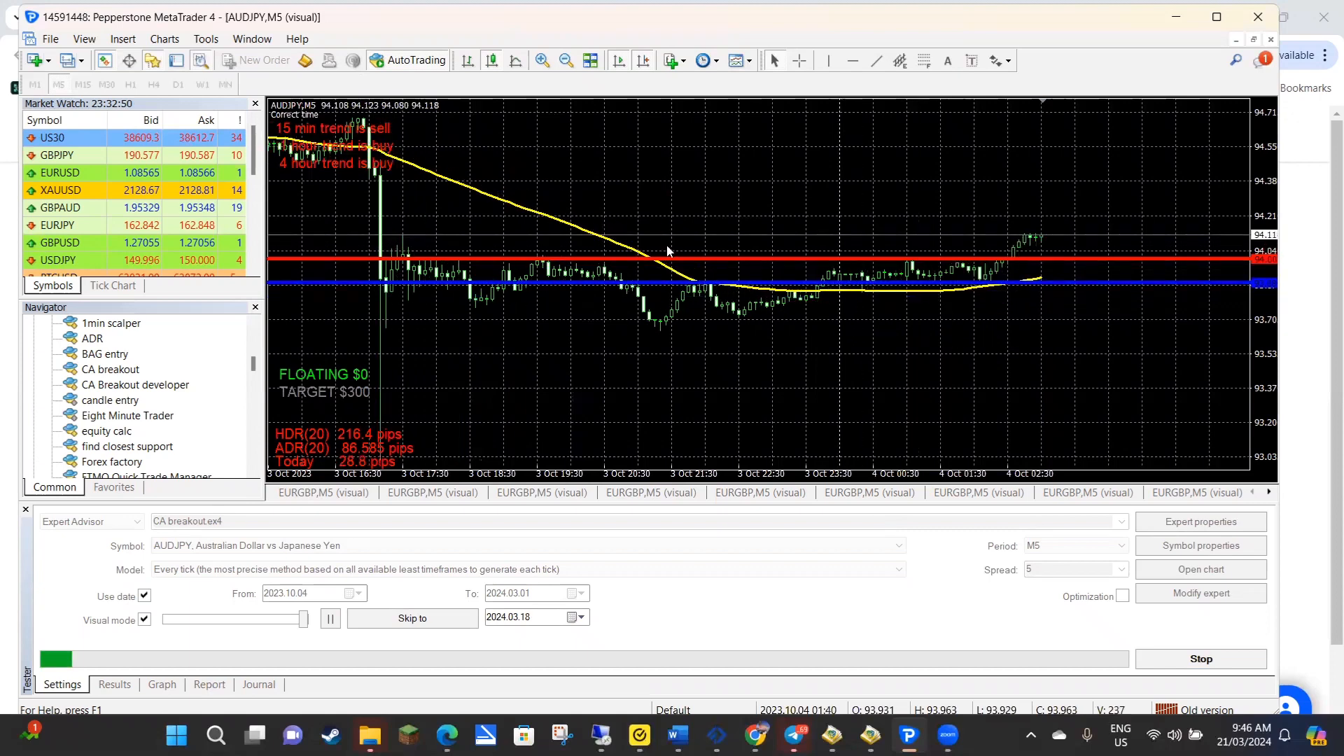
pyautogui.click(329, 621)
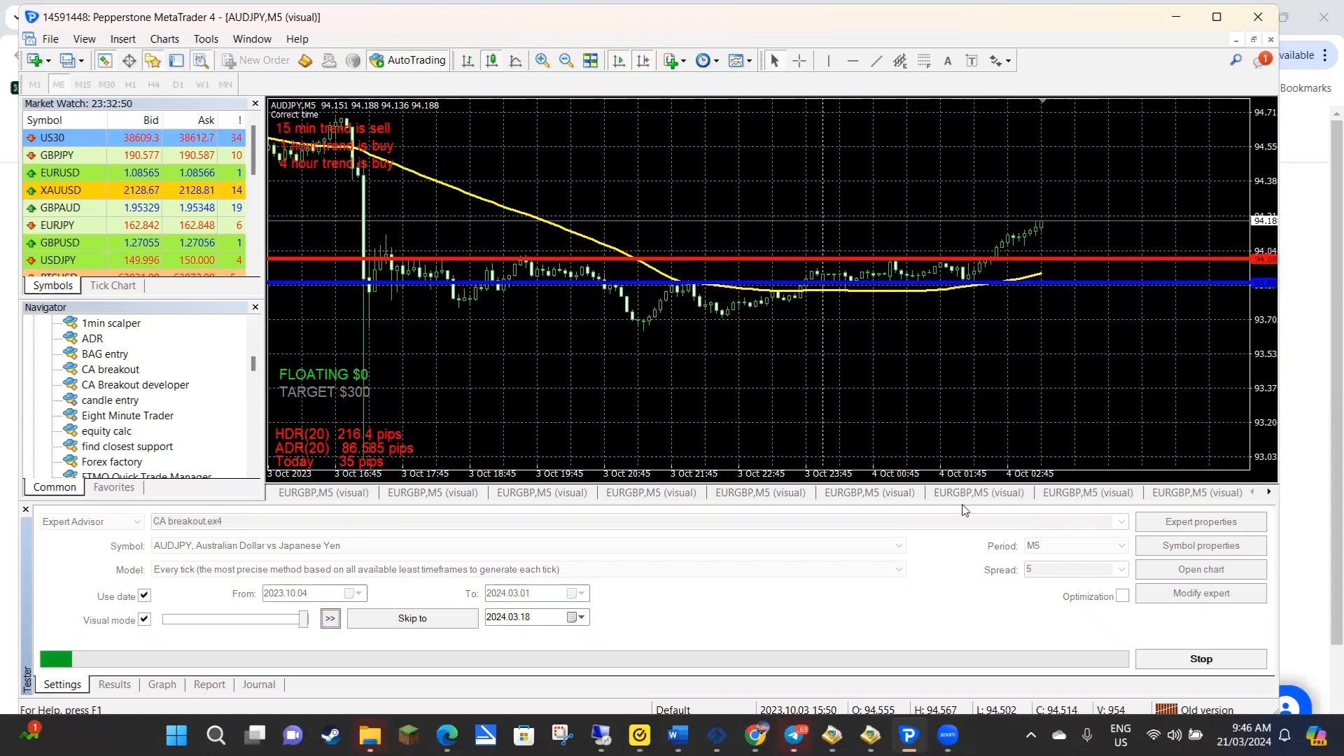
pyautogui.click(1179, 662)
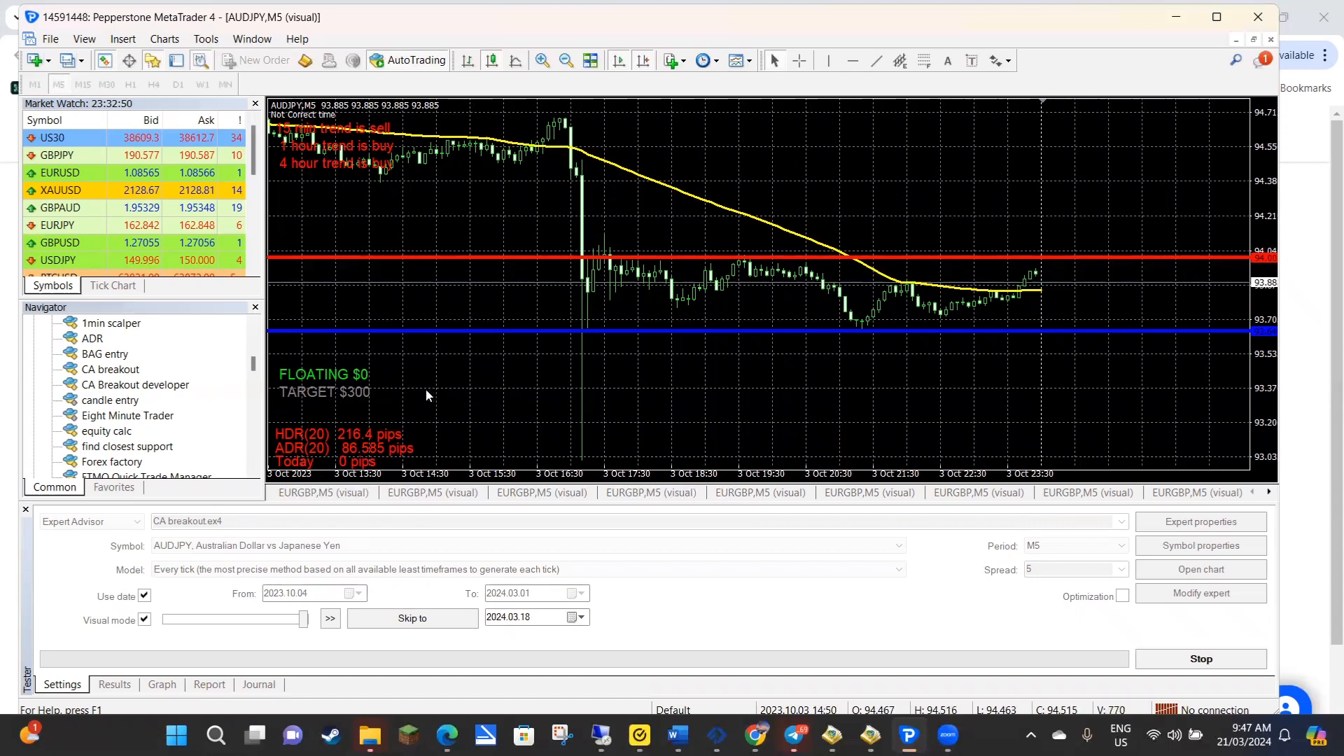
# Step: Run the visual test to about 4 Oct 02:40, pause it, and restore the chart's automatic price scale
pyautogui.click(330, 619)
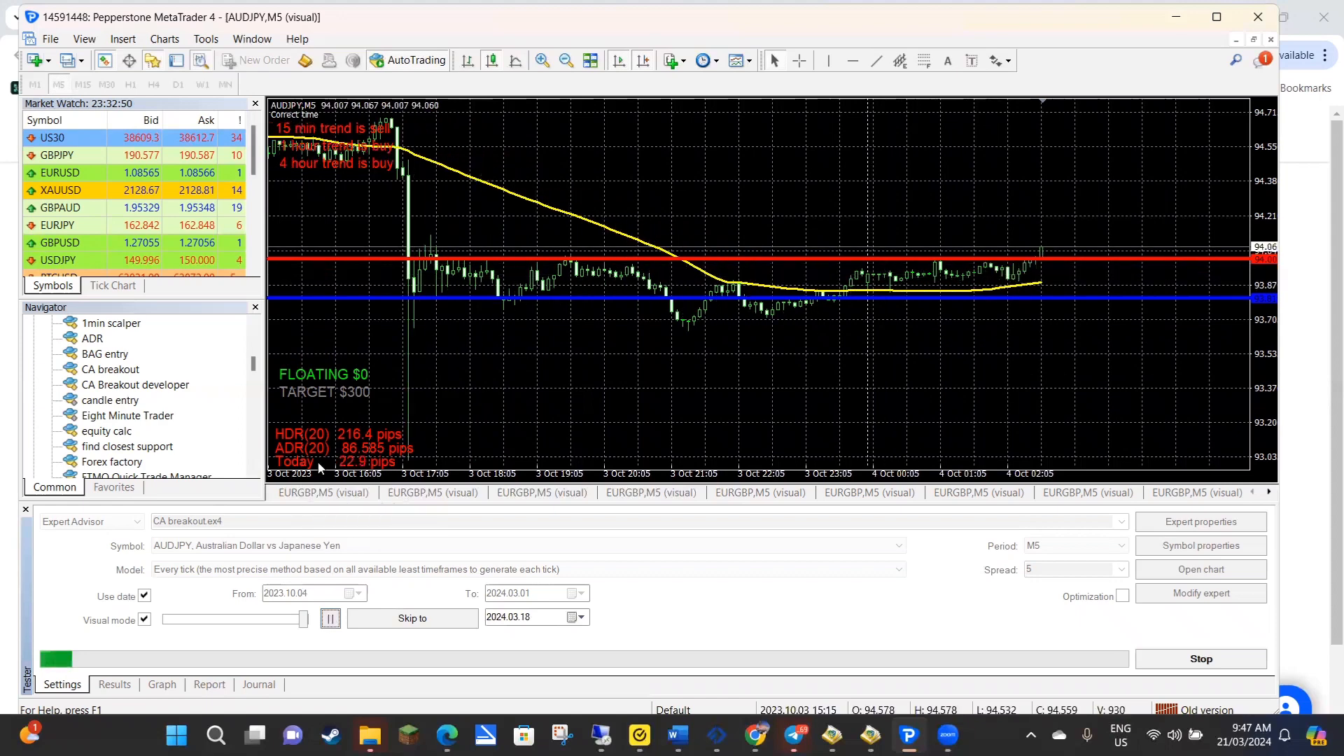
pyautogui.click(330, 618)
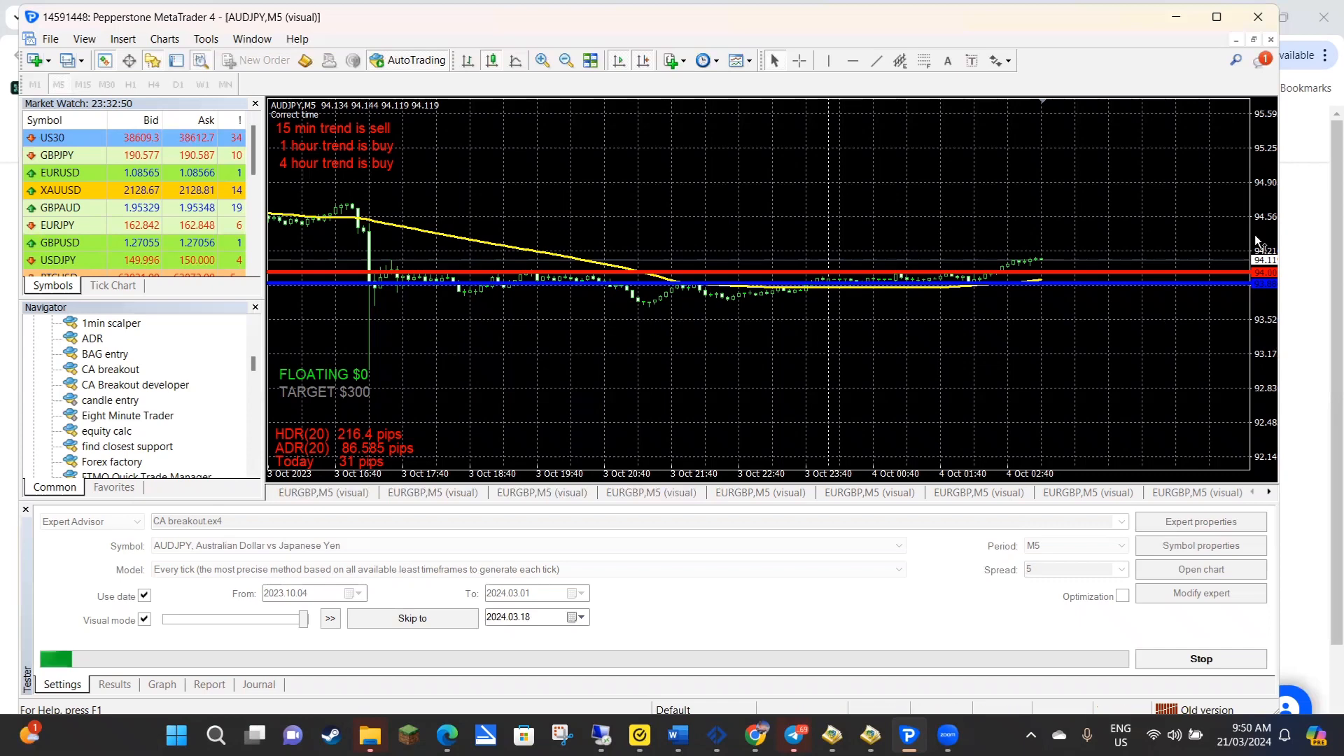
pyautogui.doubleClick(1258, 264)
pyautogui.moveTo(1257, 240); pyautogui.dragTo(1257, 238)
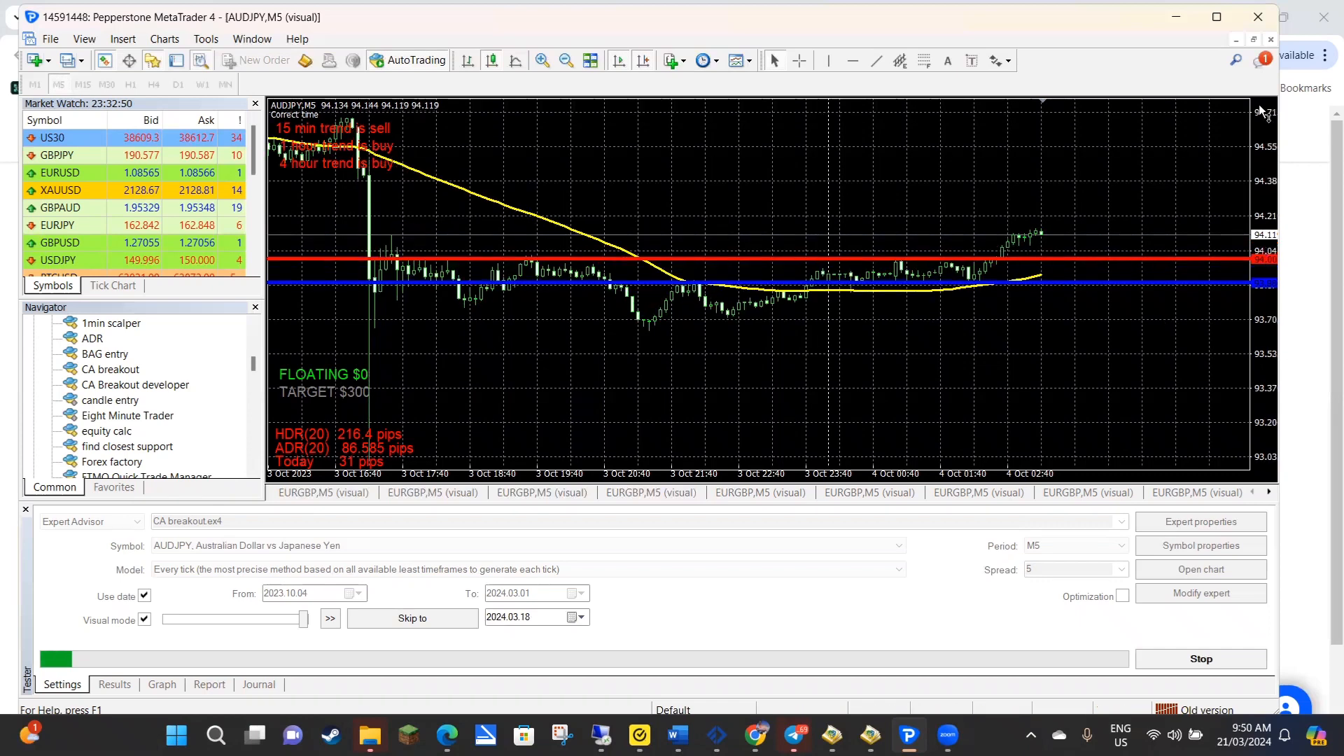
# Step: Continue the visual test past 4 Oct 09:15, pausing around 08:50 to examine price against the breakout lines
pyautogui.click(330, 619)
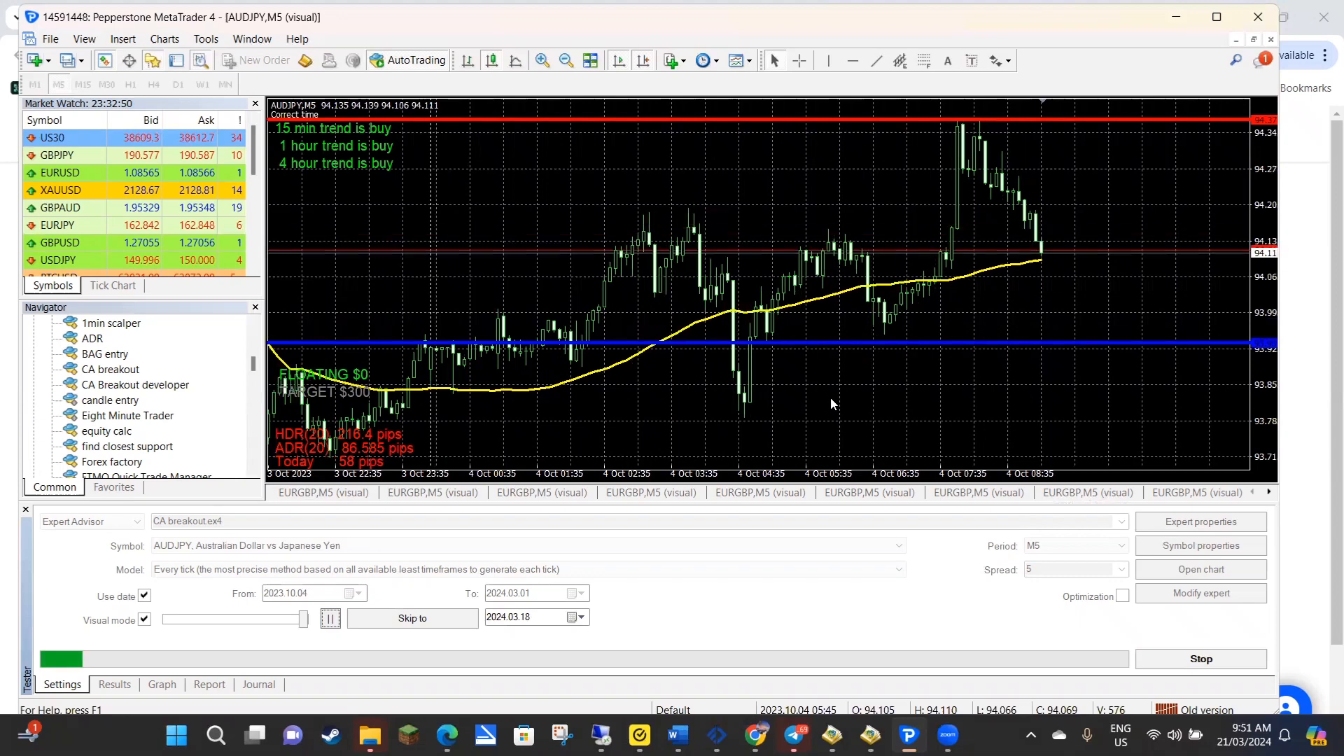
pyautogui.click(330, 619)
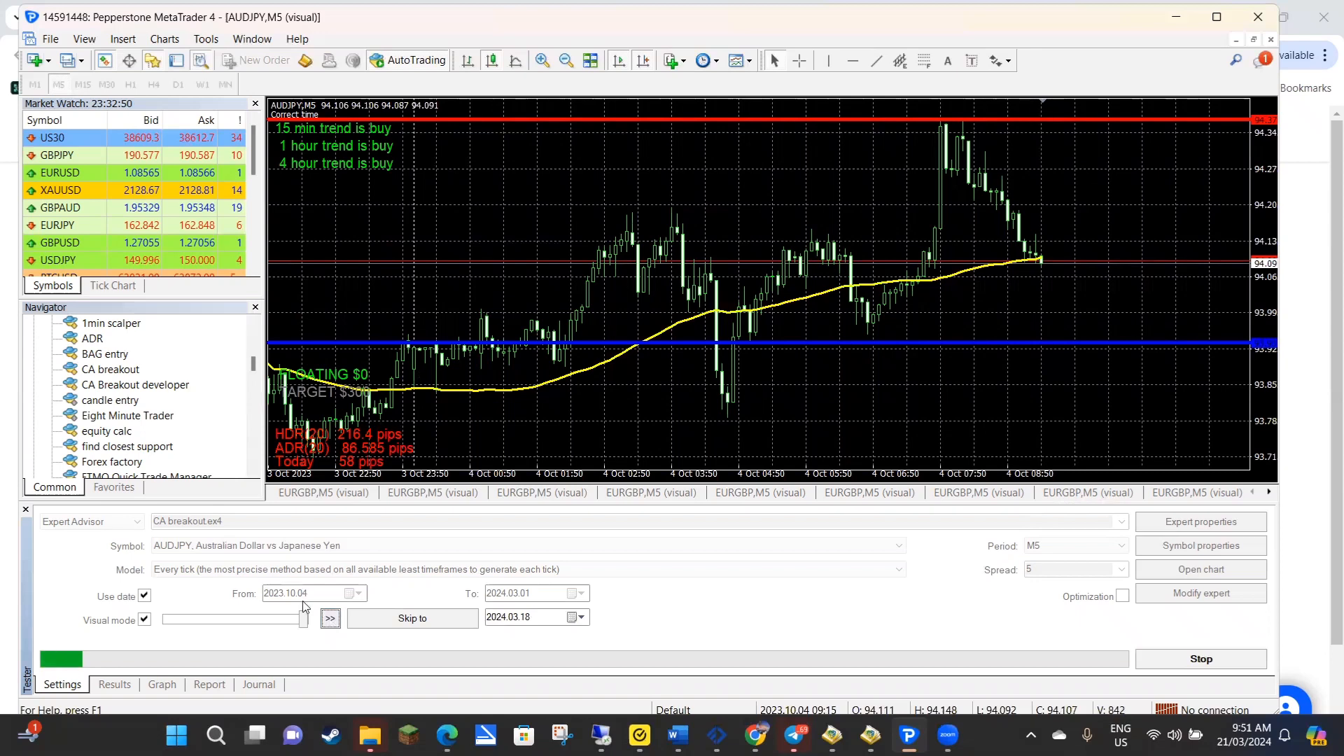
pyautogui.click(303, 619)
pyautogui.click(331, 619)
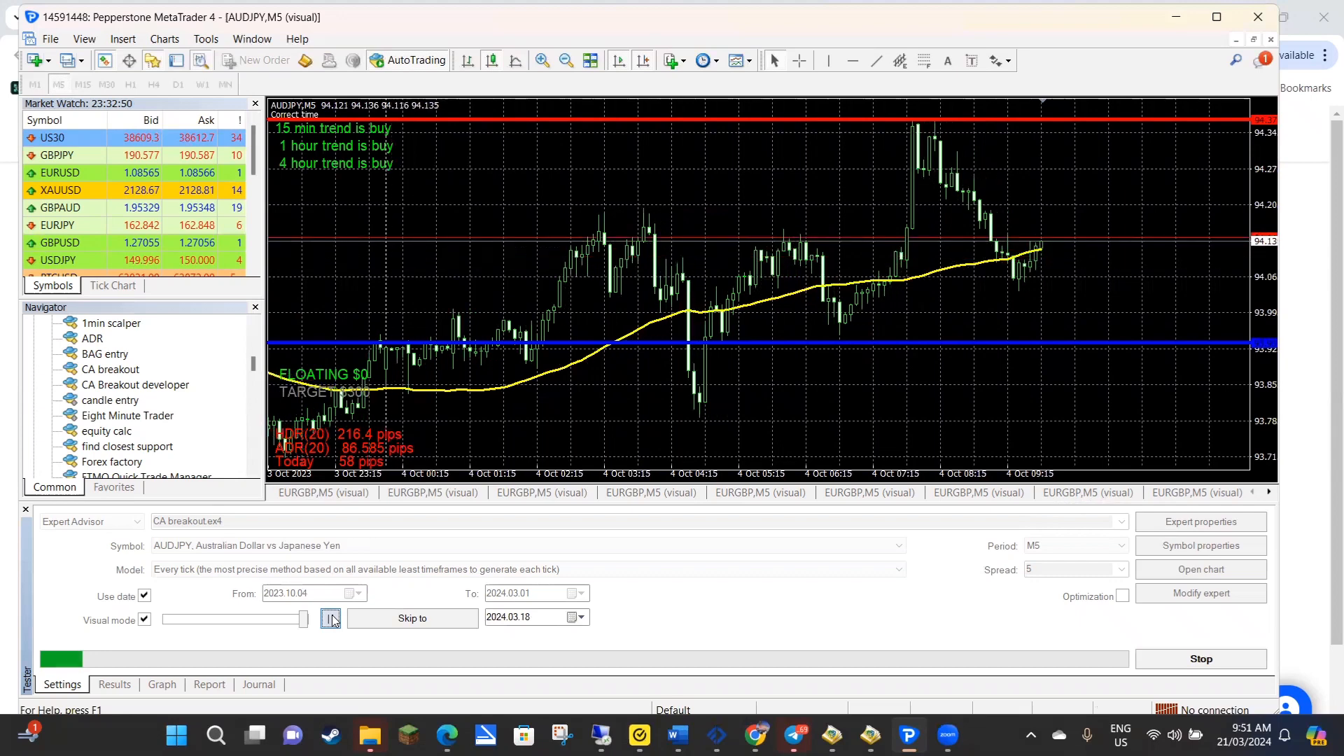
pyautogui.click(332, 619)
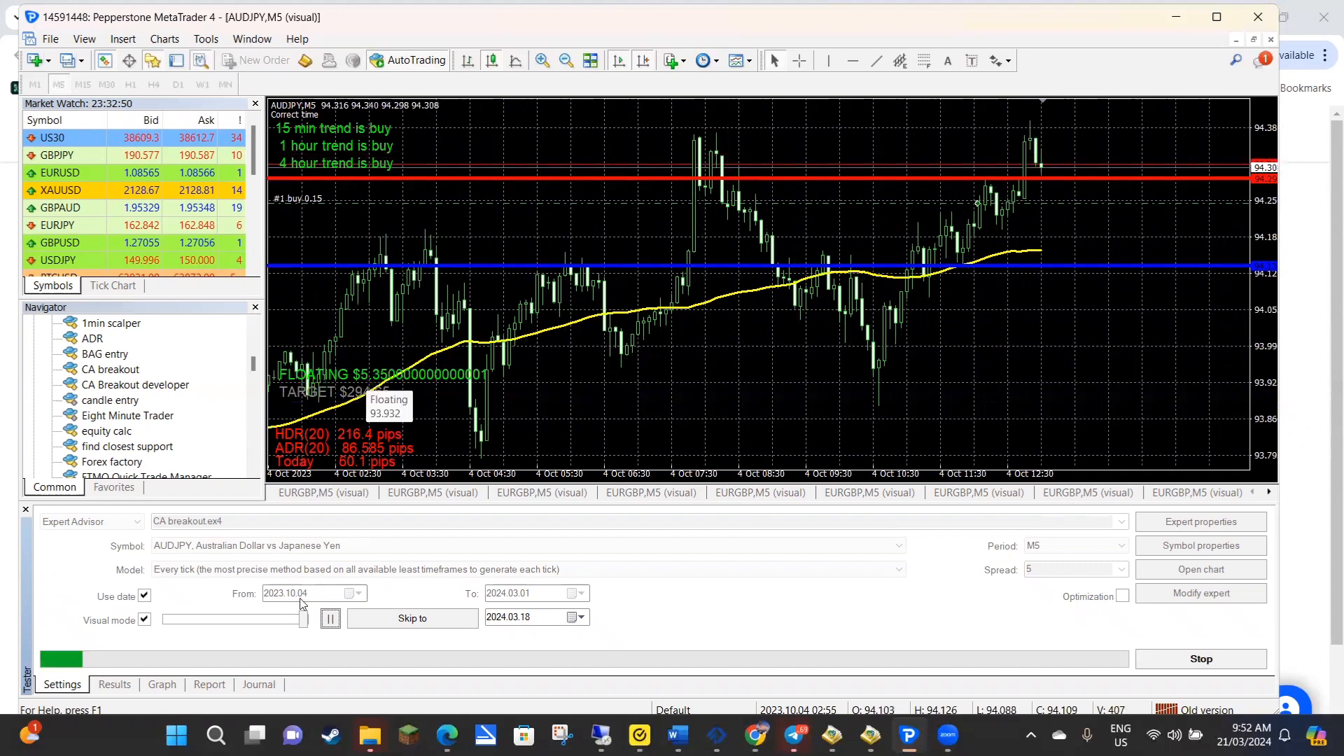
# Step: Slow the visual playback to examine the open buy trade, restore maximum speed, and stop the test
pyautogui.click(279, 619)
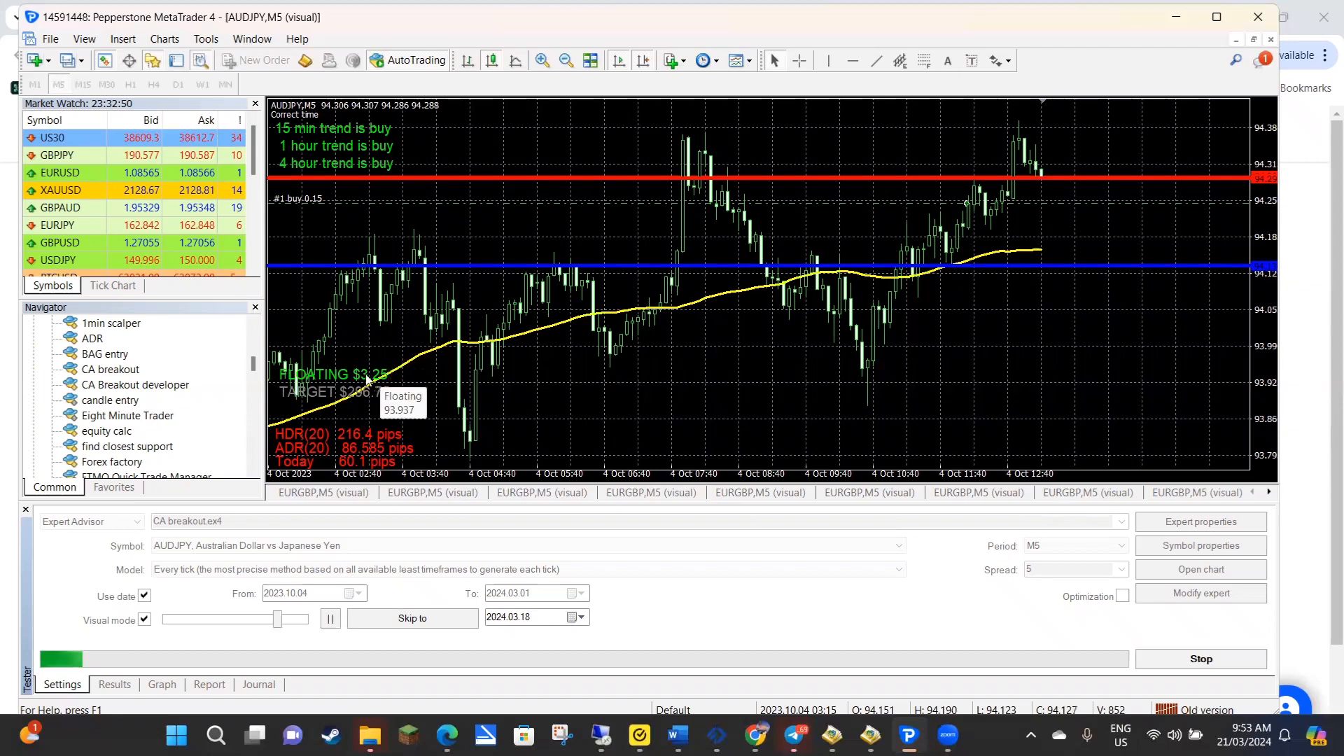
pyautogui.click(279, 623)
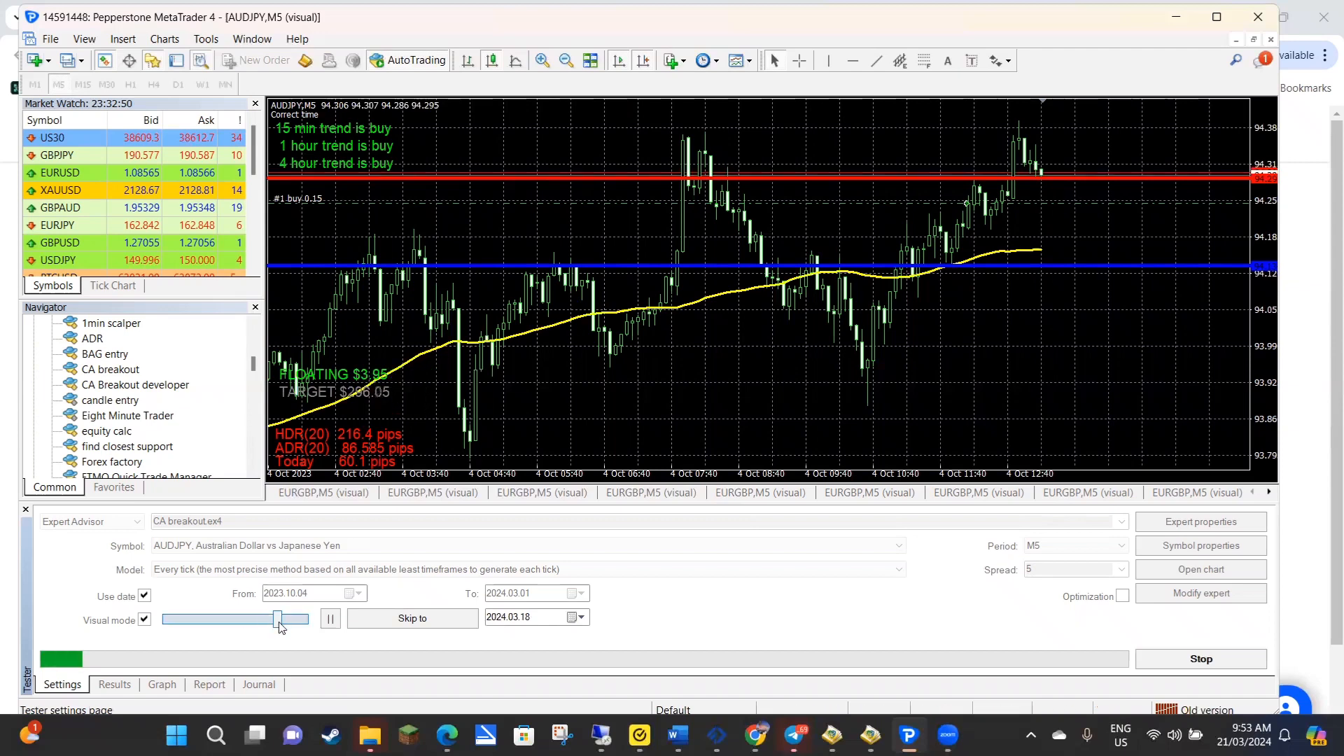
pyautogui.click(305, 620)
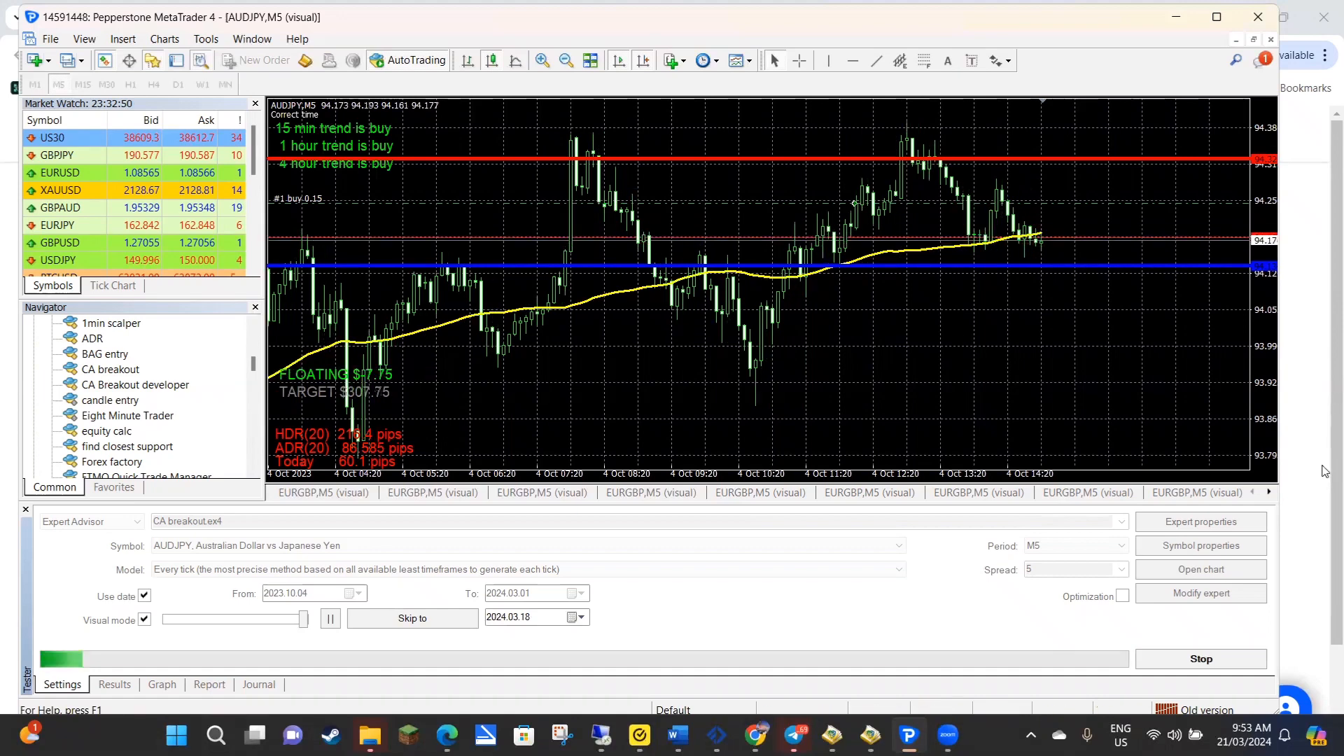
pyautogui.click(1195, 661)
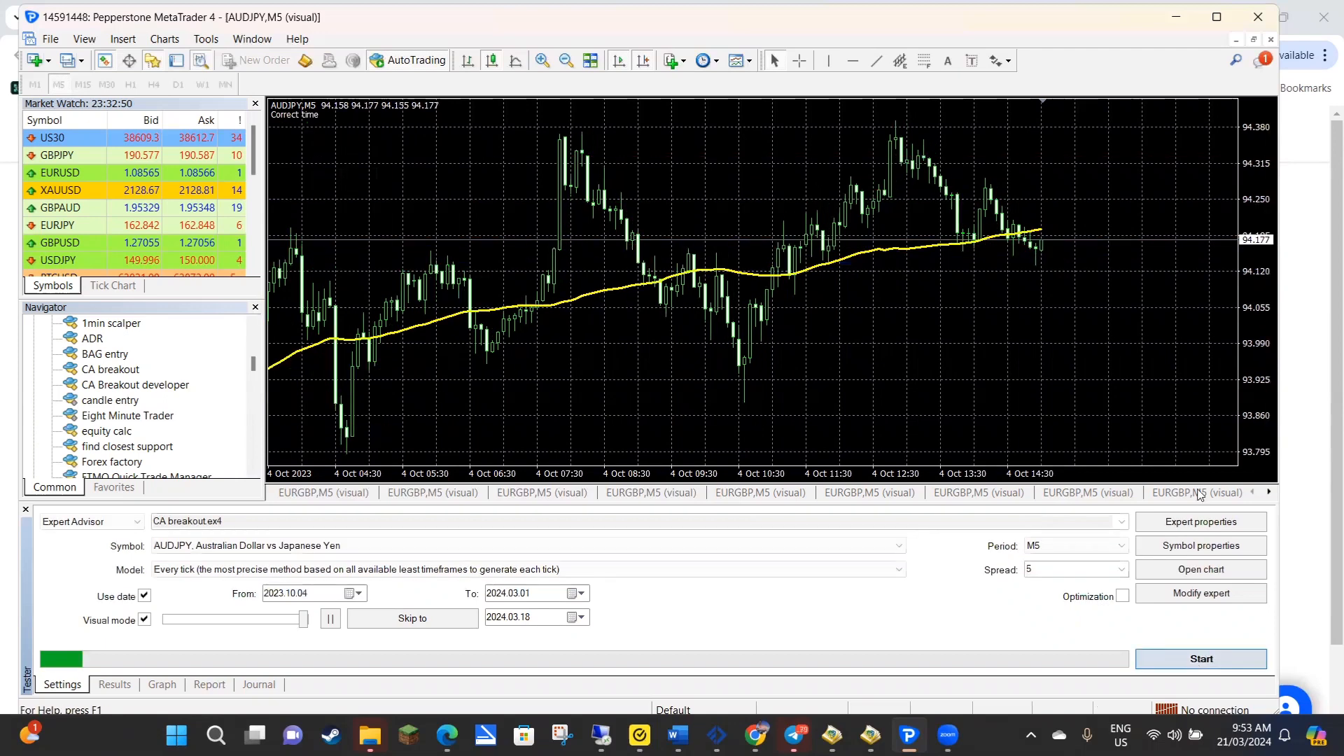
# Step: Set OverrideTrends to BUY in the CA breakout inputs and apply the change
pyautogui.click(1185, 526)
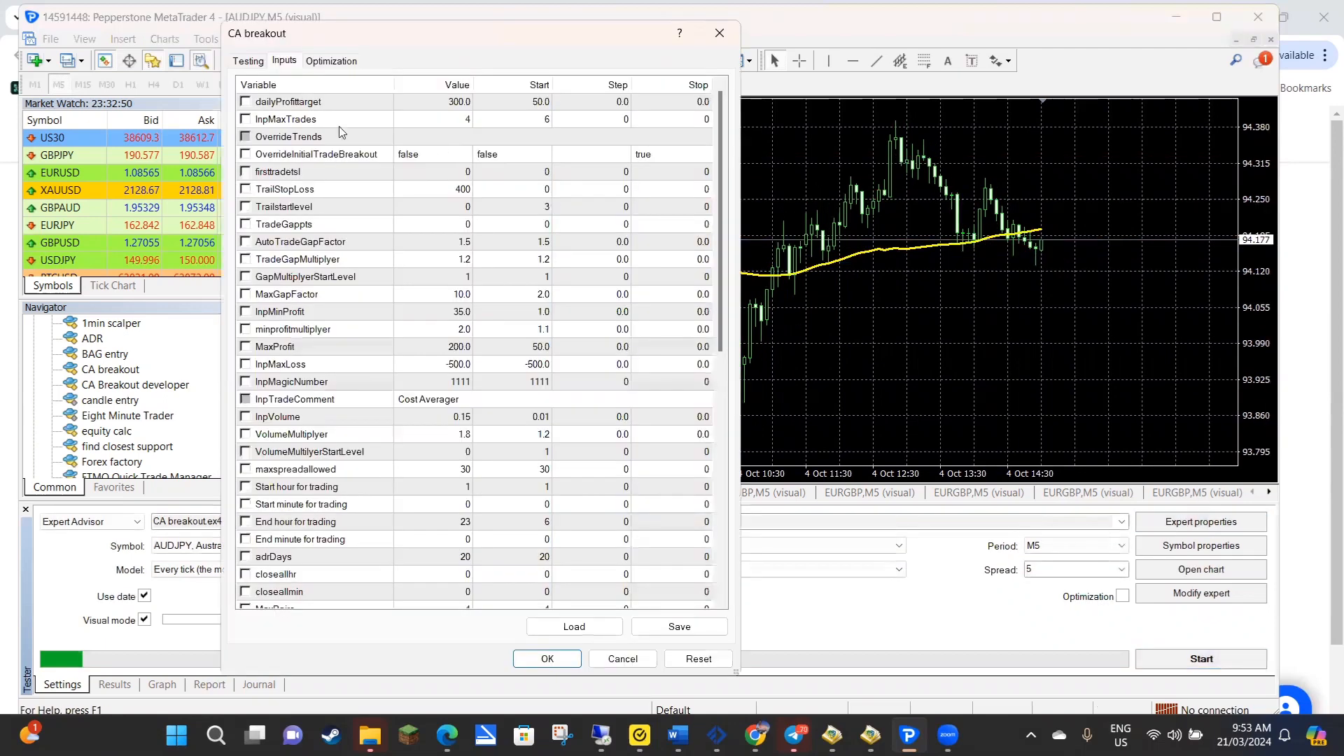
pyautogui.doubleClick(452, 137)
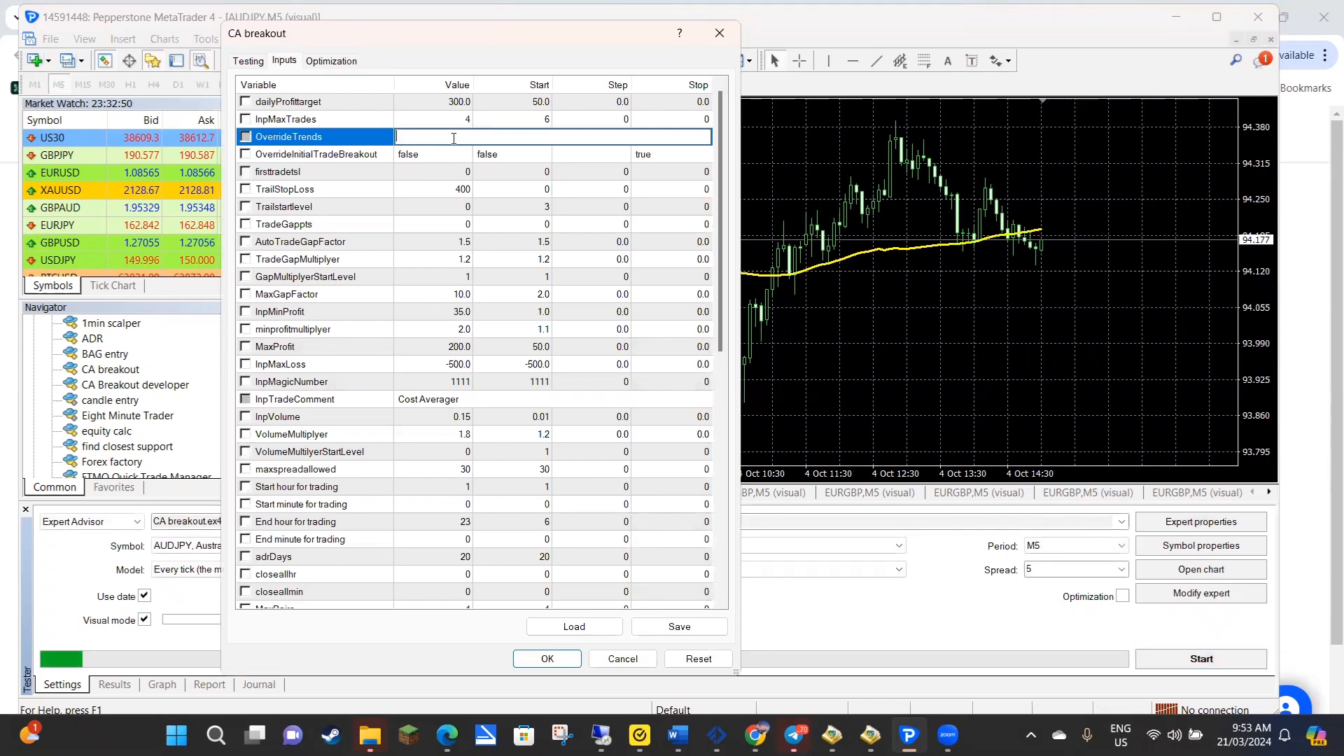
pyautogui.write('BUY')
pyautogui.click(547, 659)
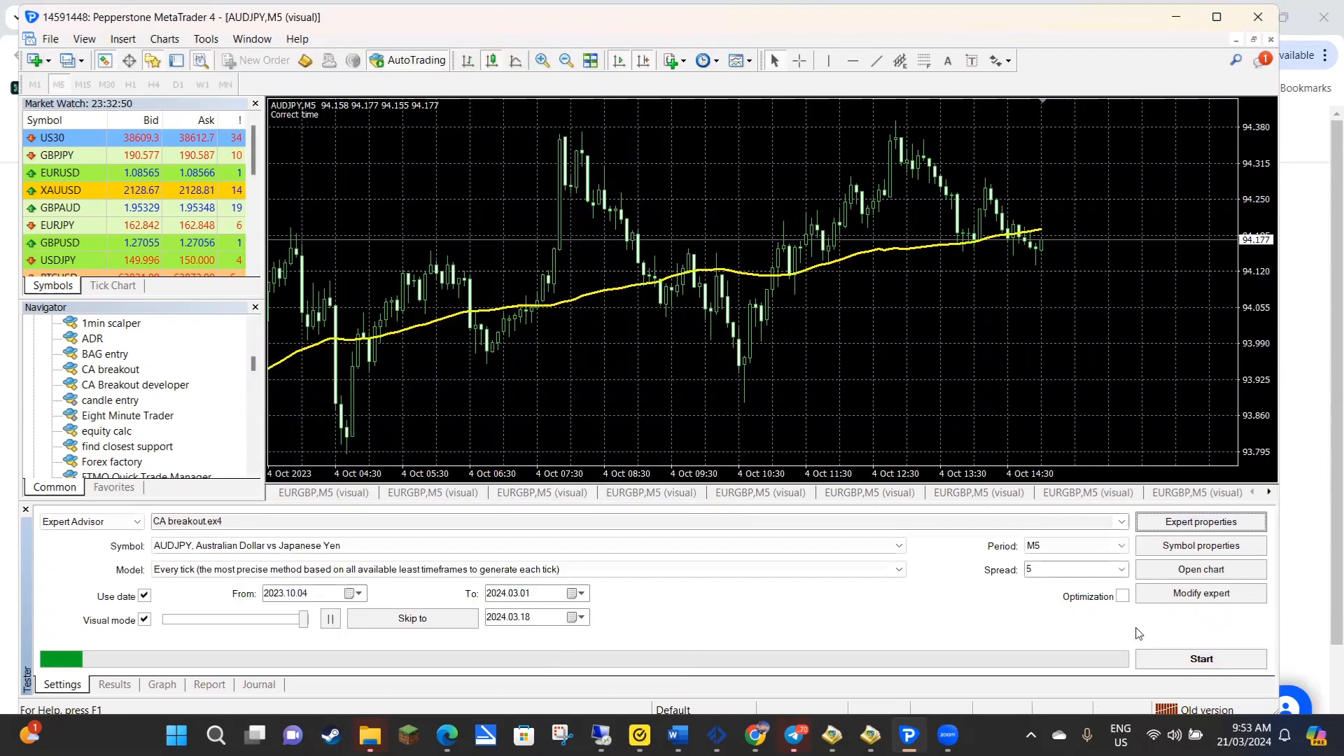
# Step: Run the visual test to about 4 Oct 01:25 and move the red breakout line slightly below the first buy entry
pyautogui.click(1188, 663)
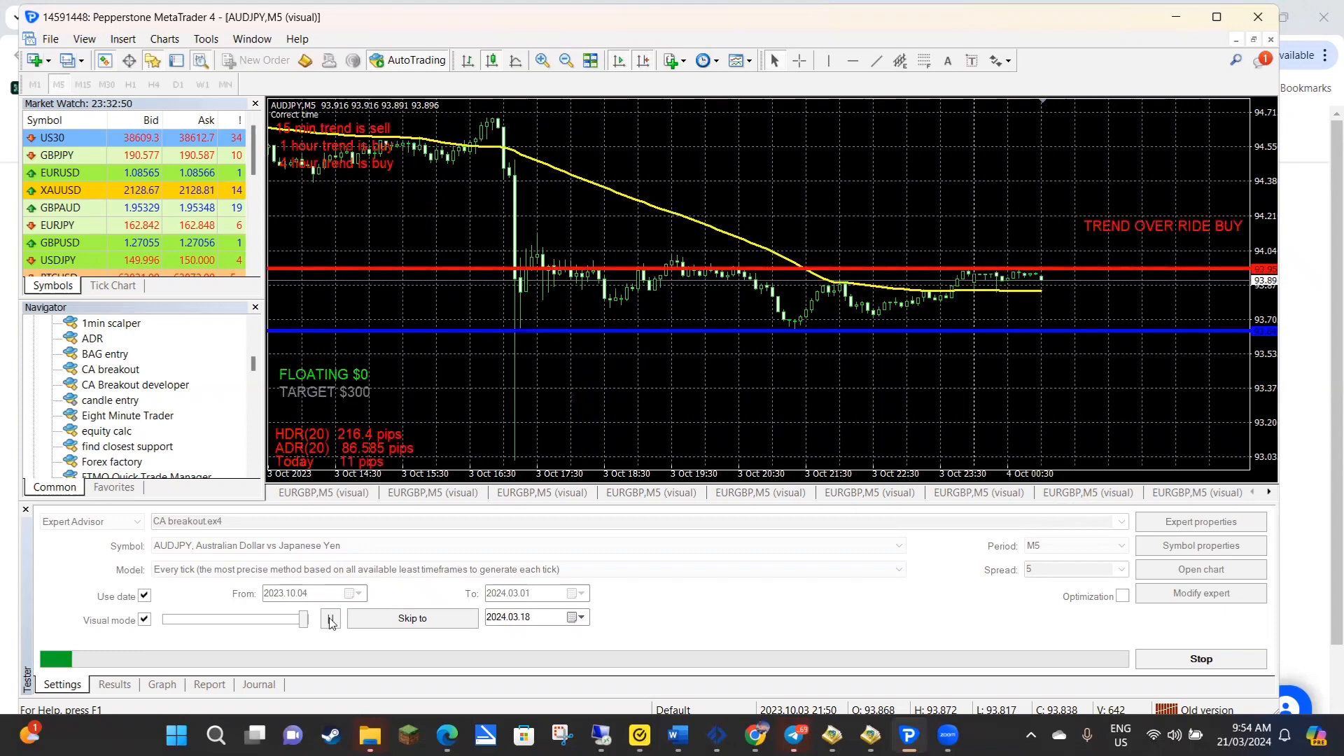
pyautogui.click(943, 263)
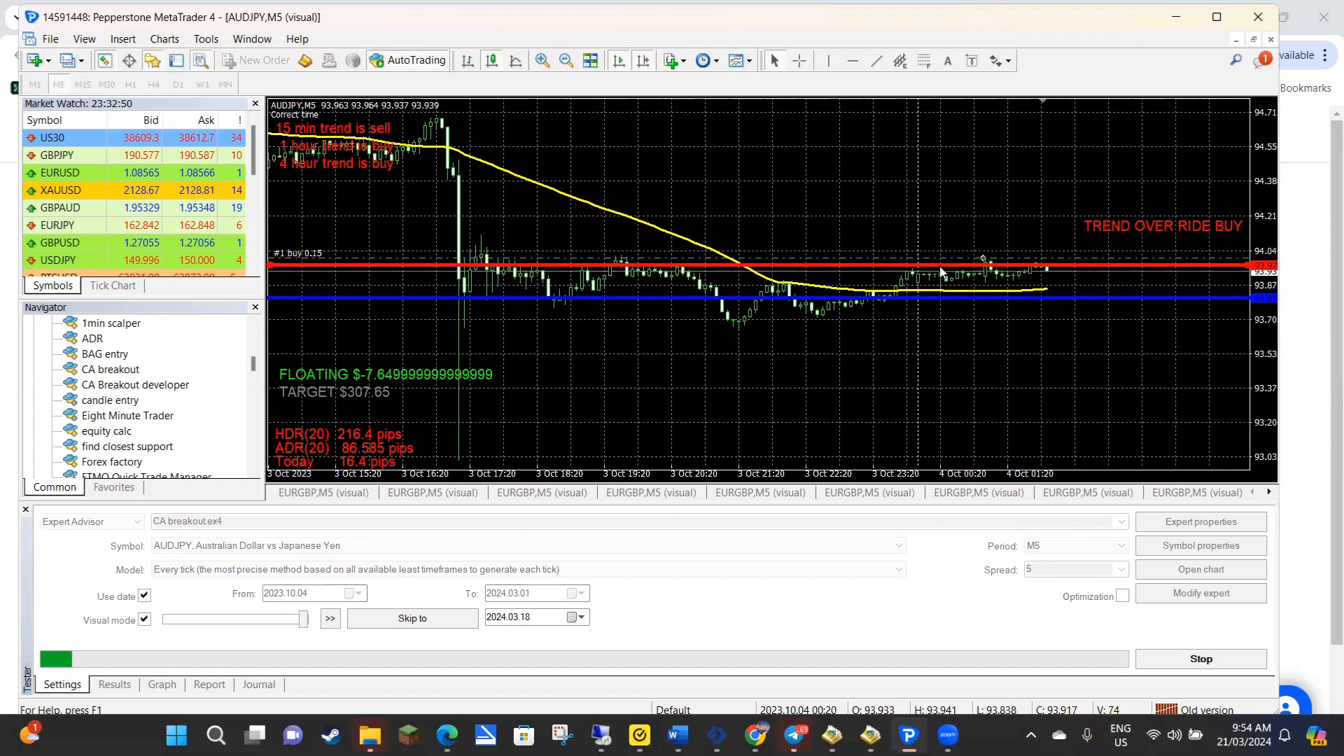
pyautogui.moveTo(940, 268); pyautogui.dragTo(940, 269)
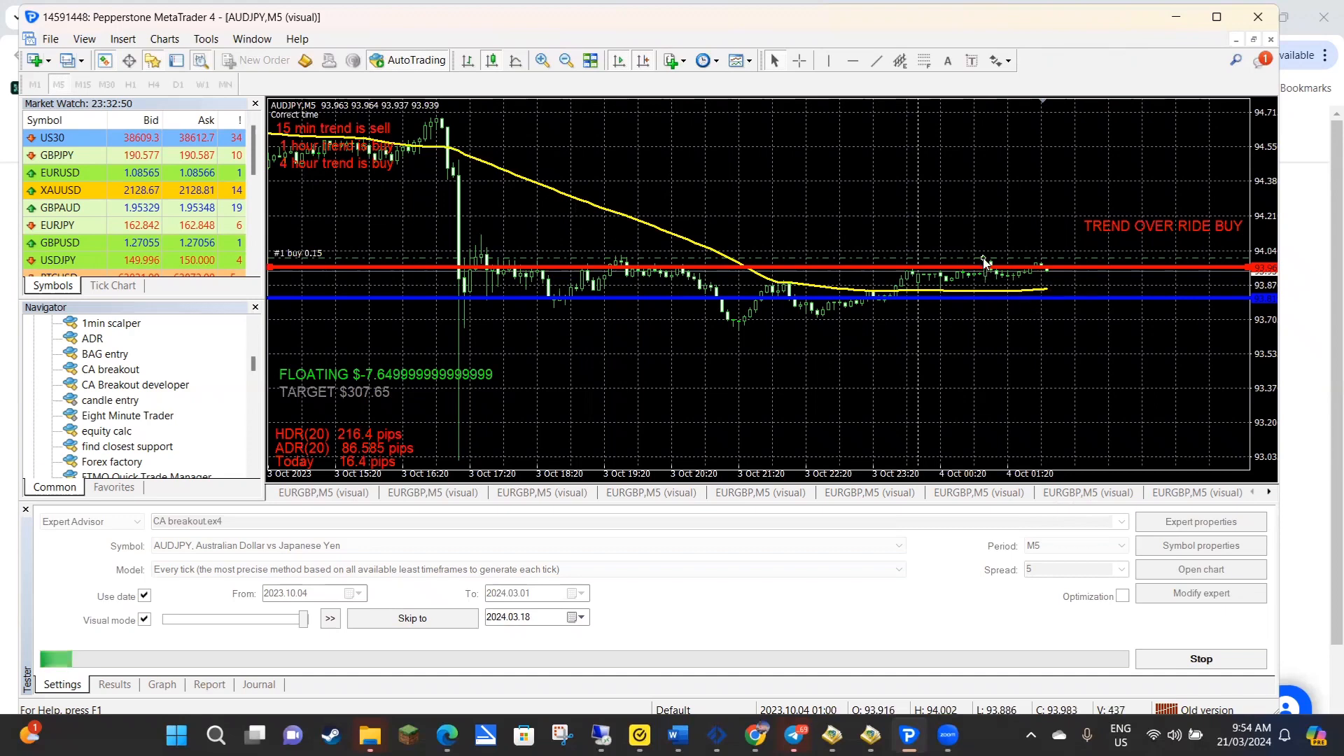
pyautogui.moveTo(985, 262)
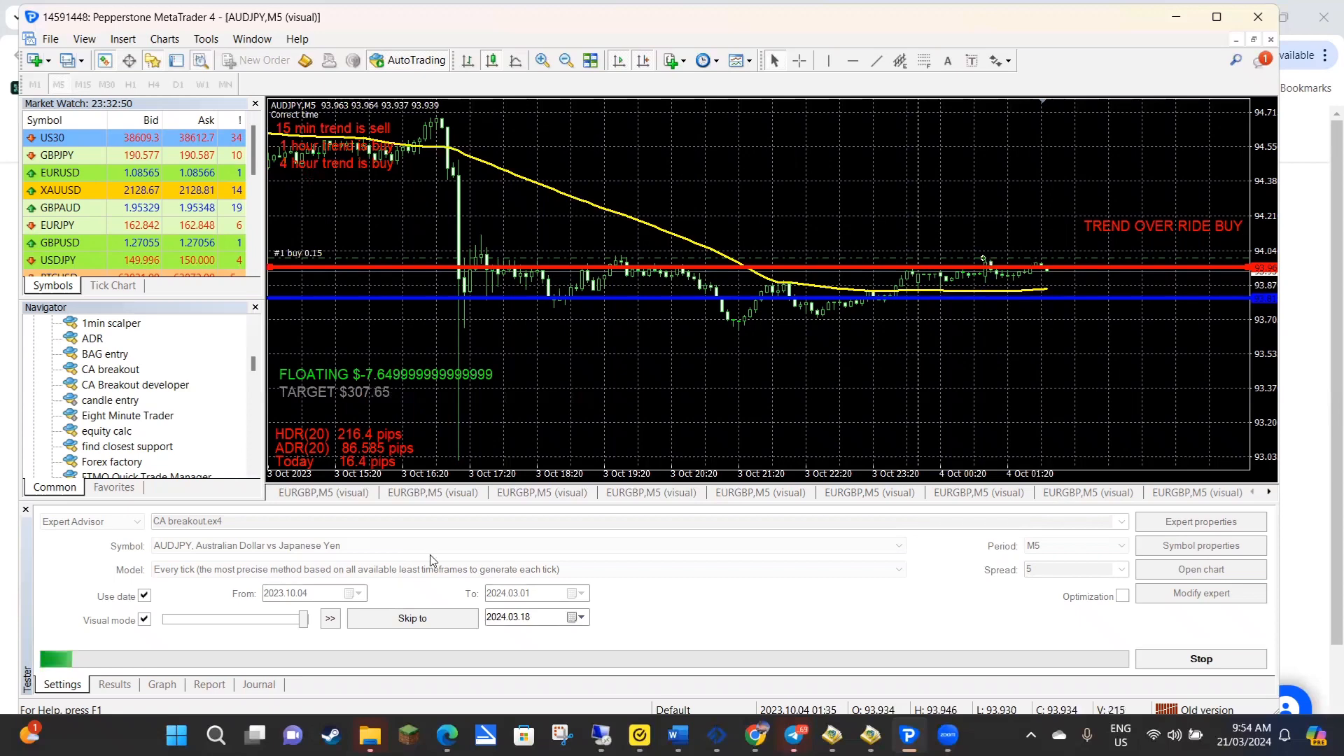
# Step: Continue the trend-override test to about 4 Oct 06:35 and stop it
pyautogui.click(328, 621)
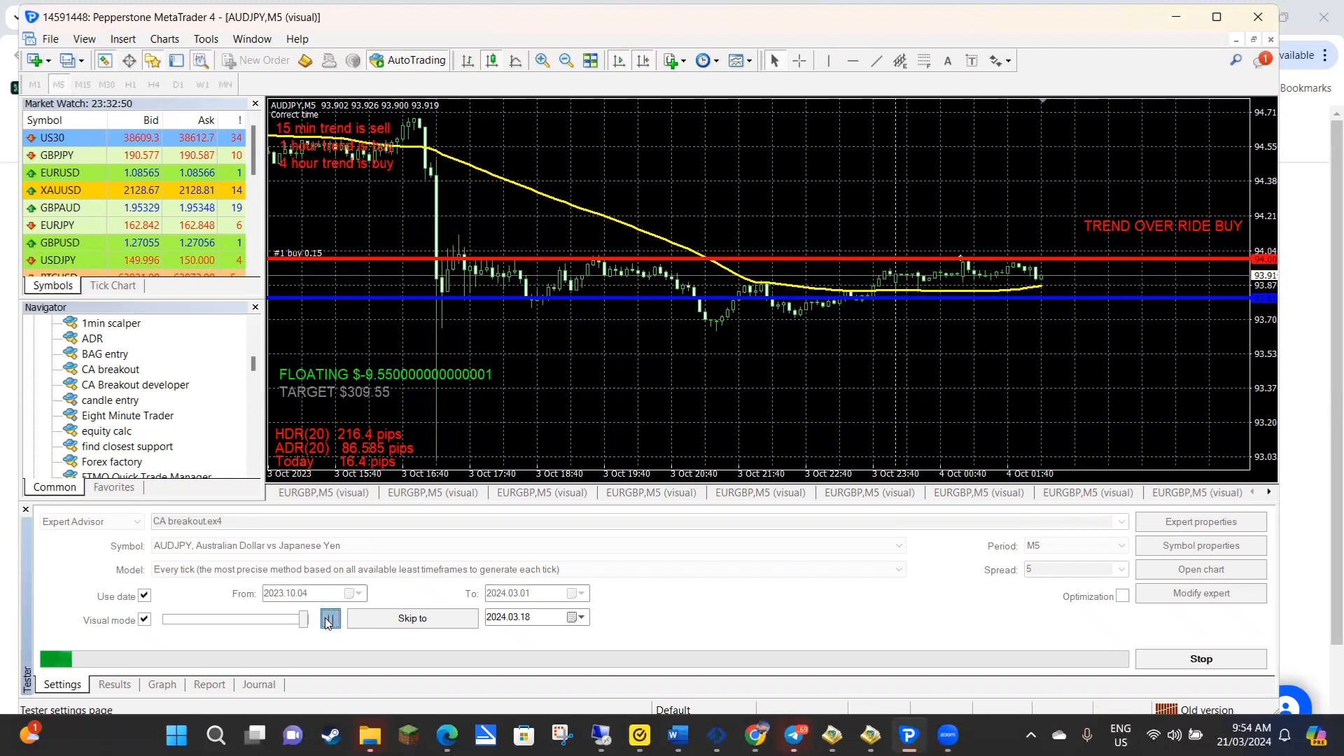
pyautogui.click(328, 620)
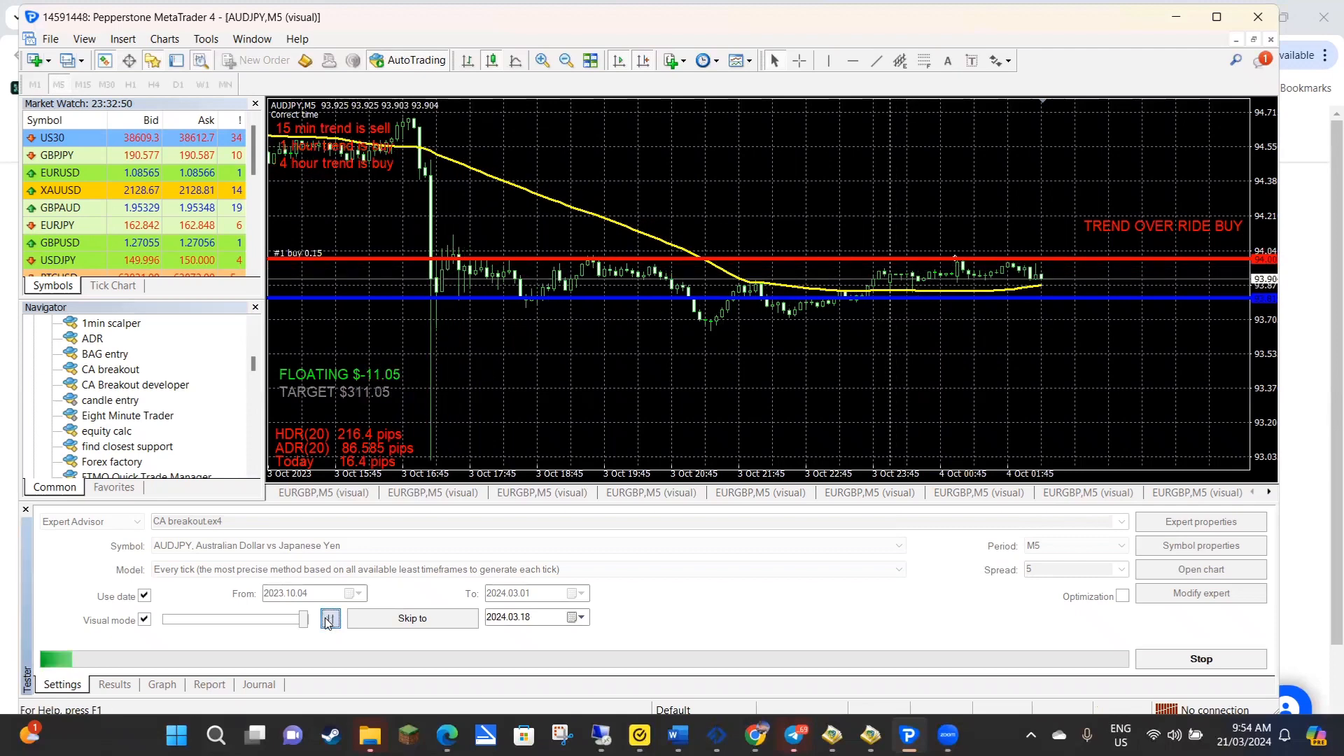
pyautogui.click(328, 620)
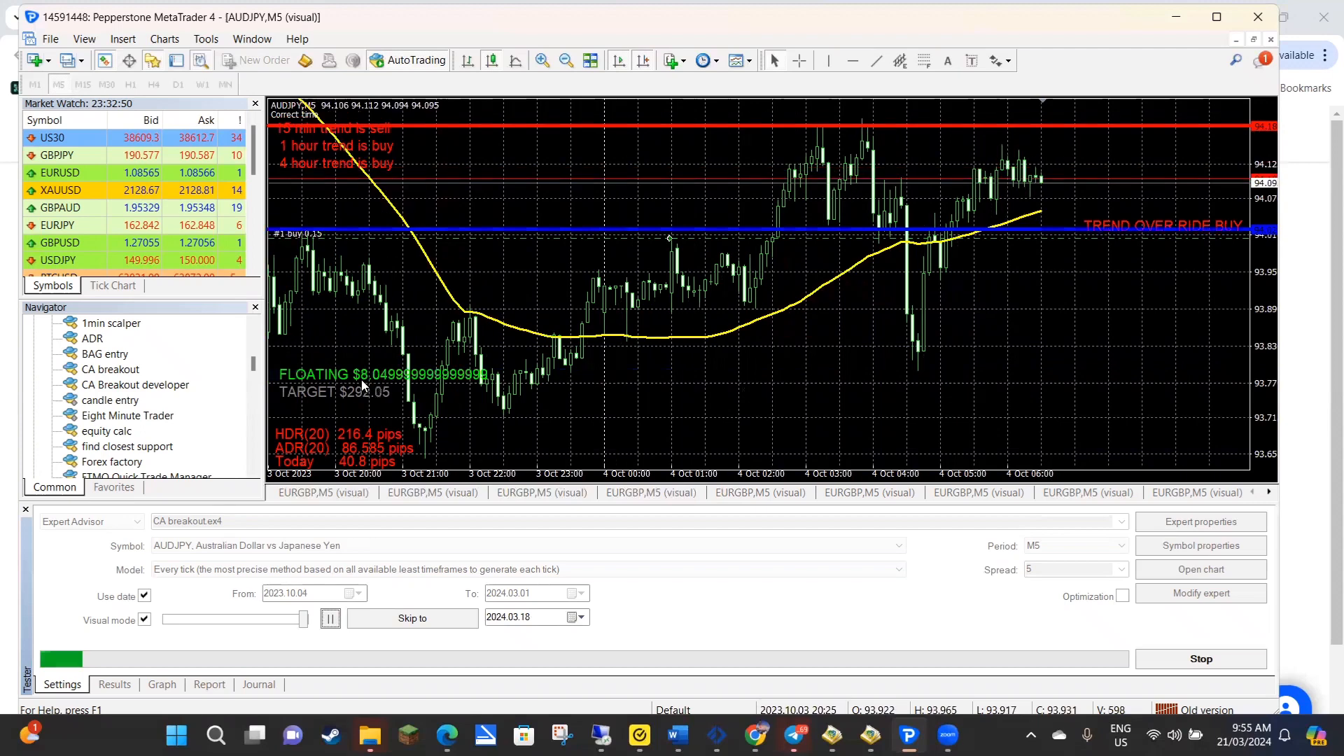
pyautogui.click(1200, 660)
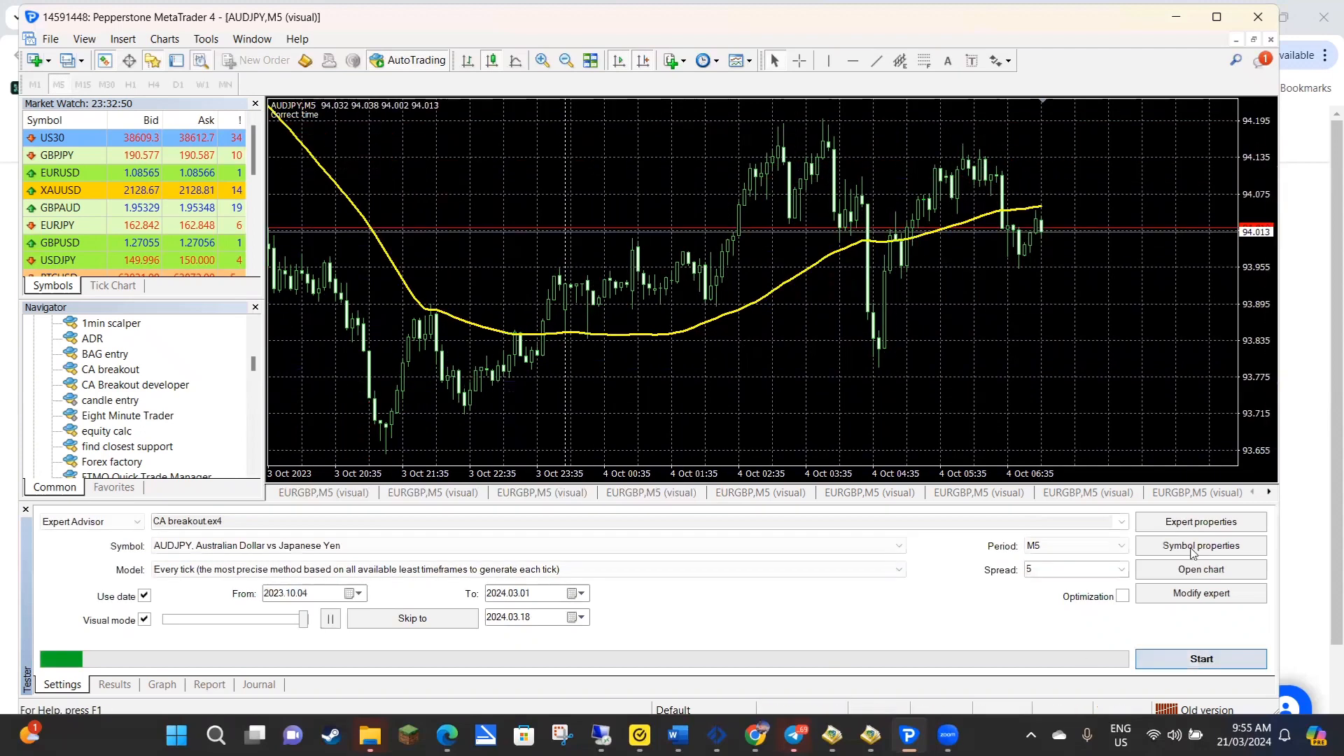
# Step: Clear the OverrideTrends value in the CA breakout inputs
pyautogui.click(1181, 525)
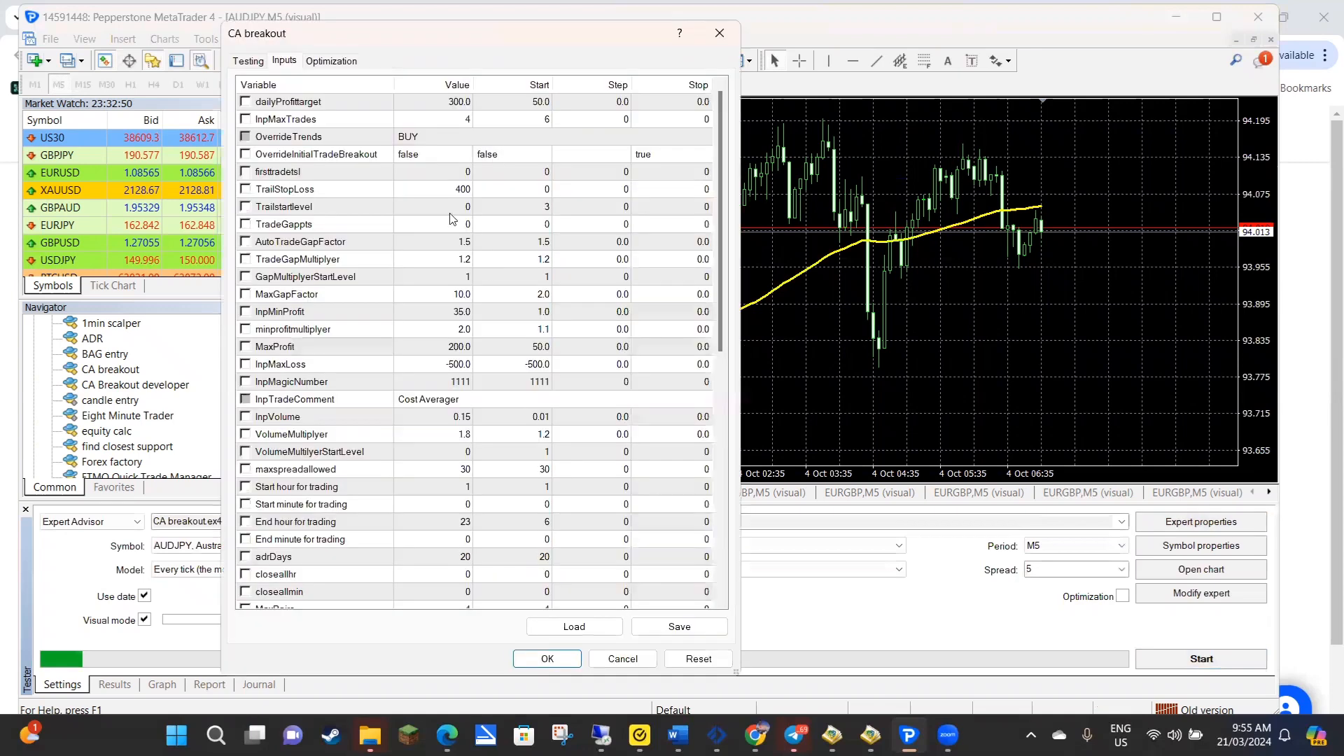
pyautogui.doubleClick(410, 135)
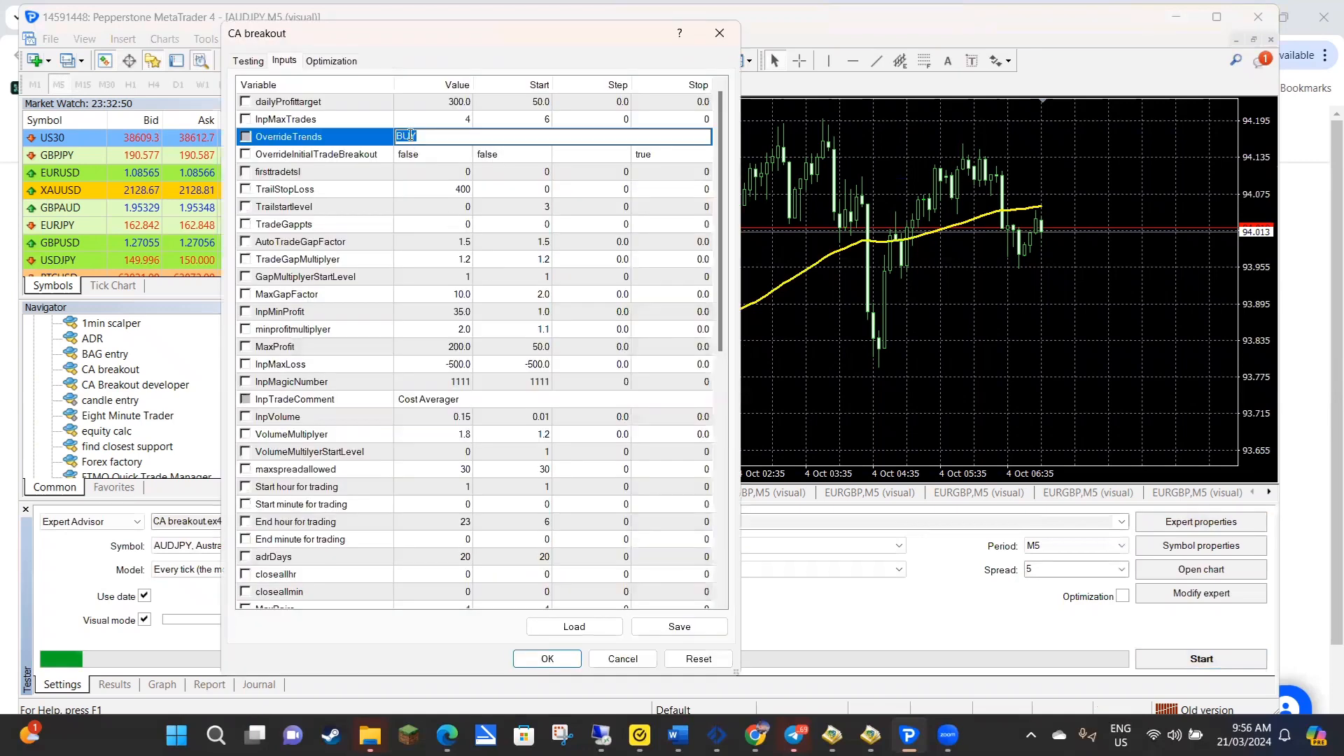
pyautogui.press('BackSpace')
# Step: Set OverrideInitialTradeBreakout to true, apply the inputs, and run the AUDJPY visual test to about 4 Oct 09:30
pyautogui.click(406, 158)
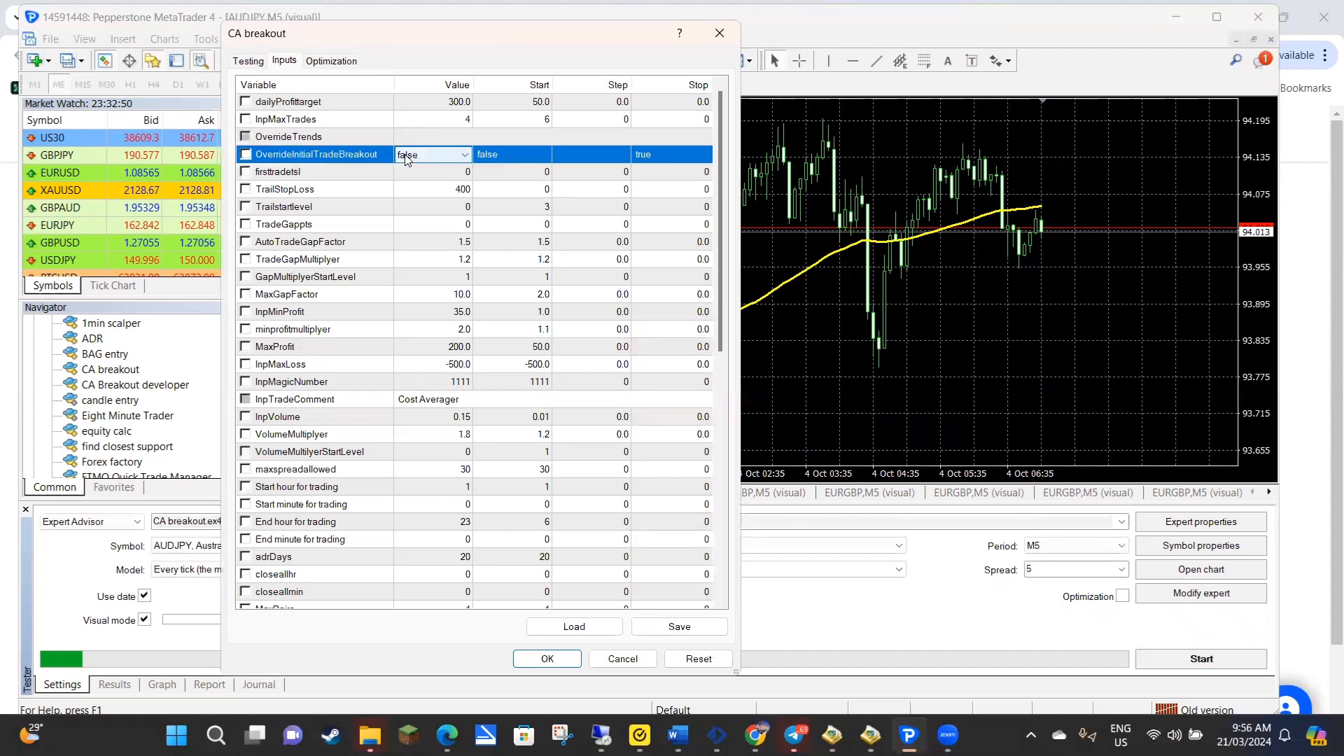
pyautogui.click(409, 158)
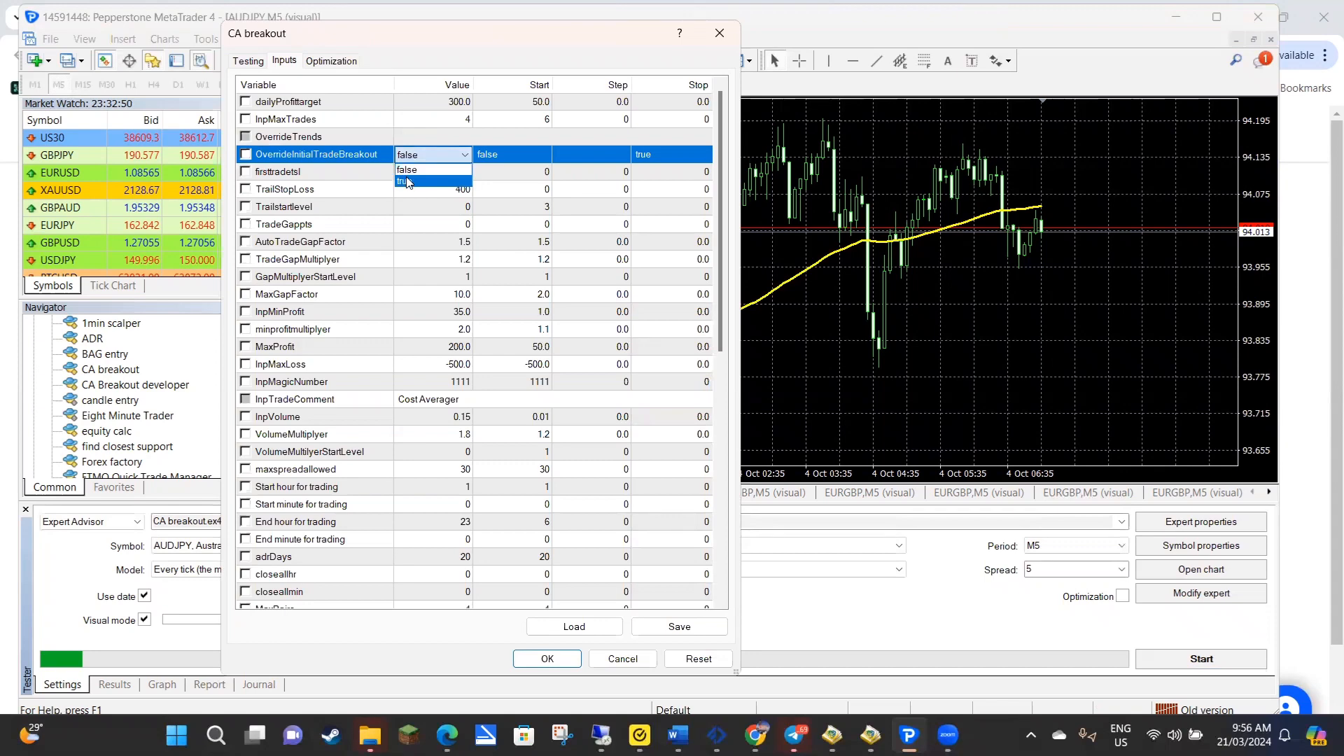
pyautogui.click(409, 182)
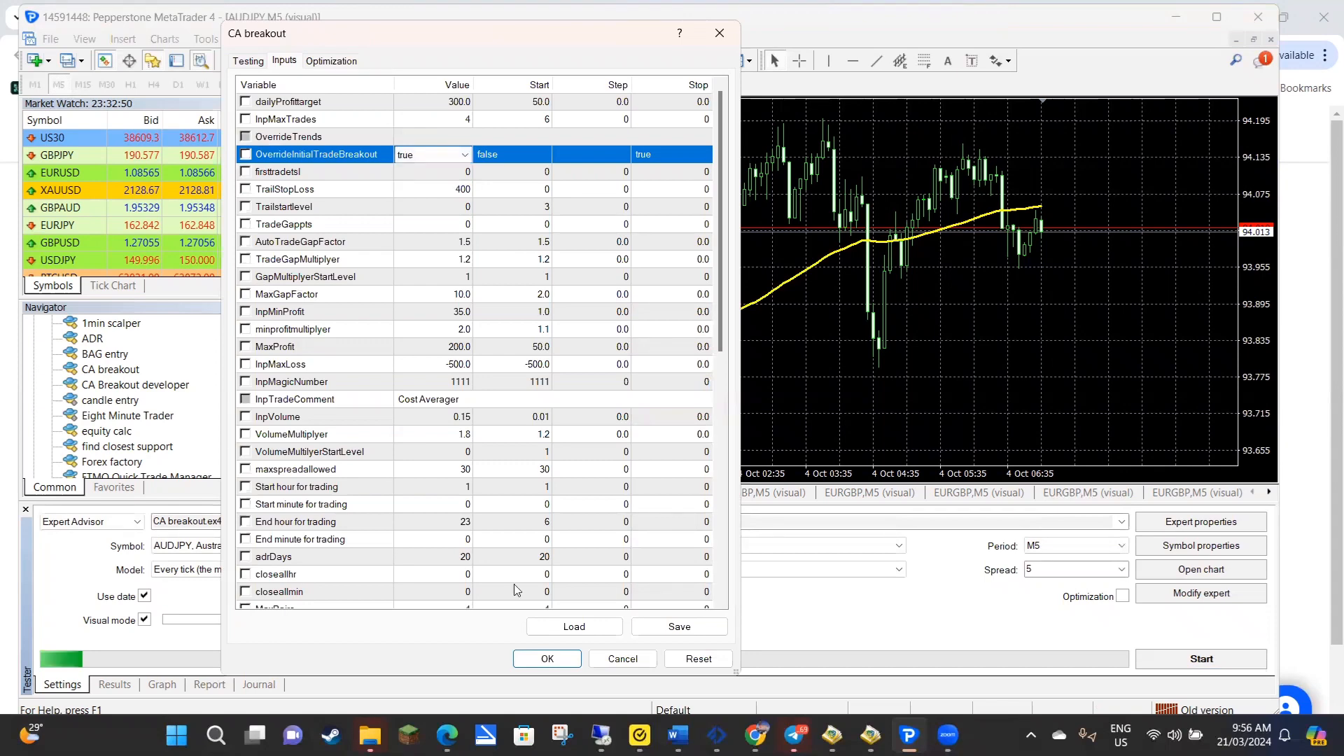
pyautogui.click(541, 660)
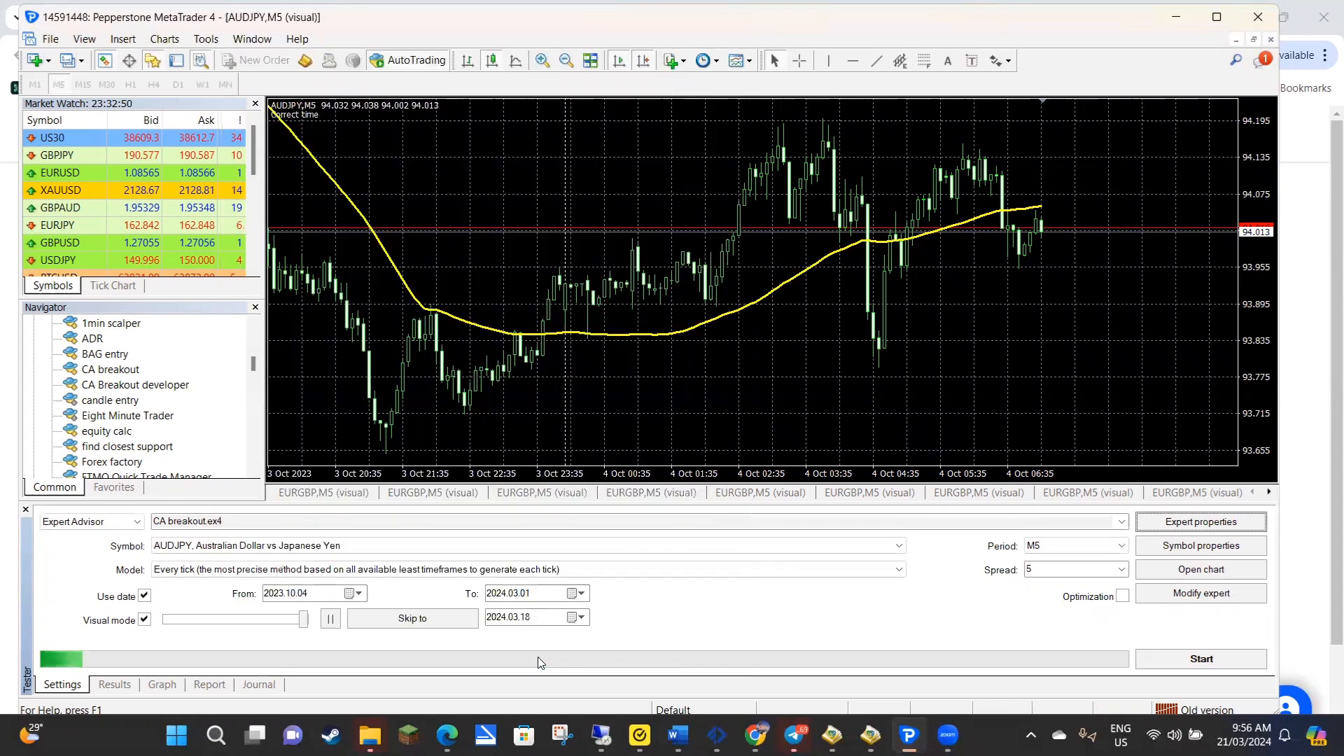
pyautogui.click(1184, 664)
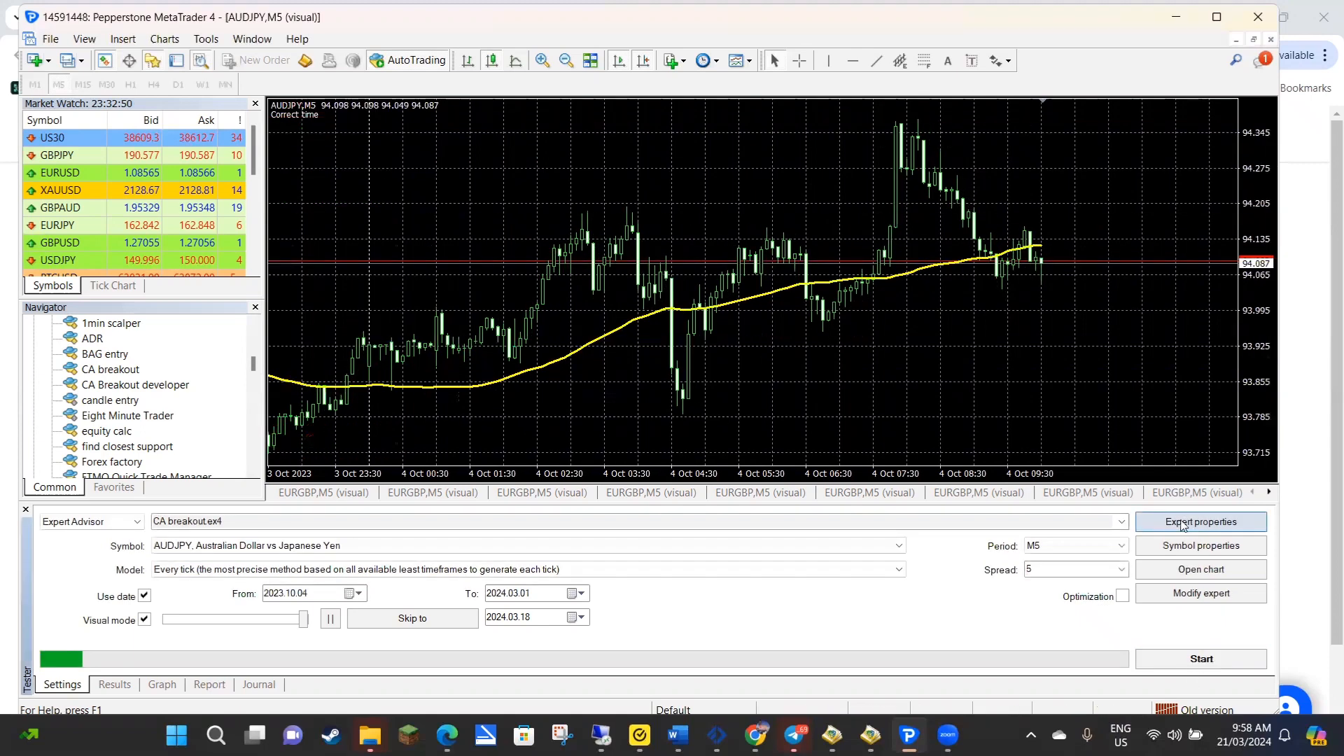
# Step: Reopen the CA breakout inputs and set OverrideTrends to BUY
pyautogui.click(1182, 524)
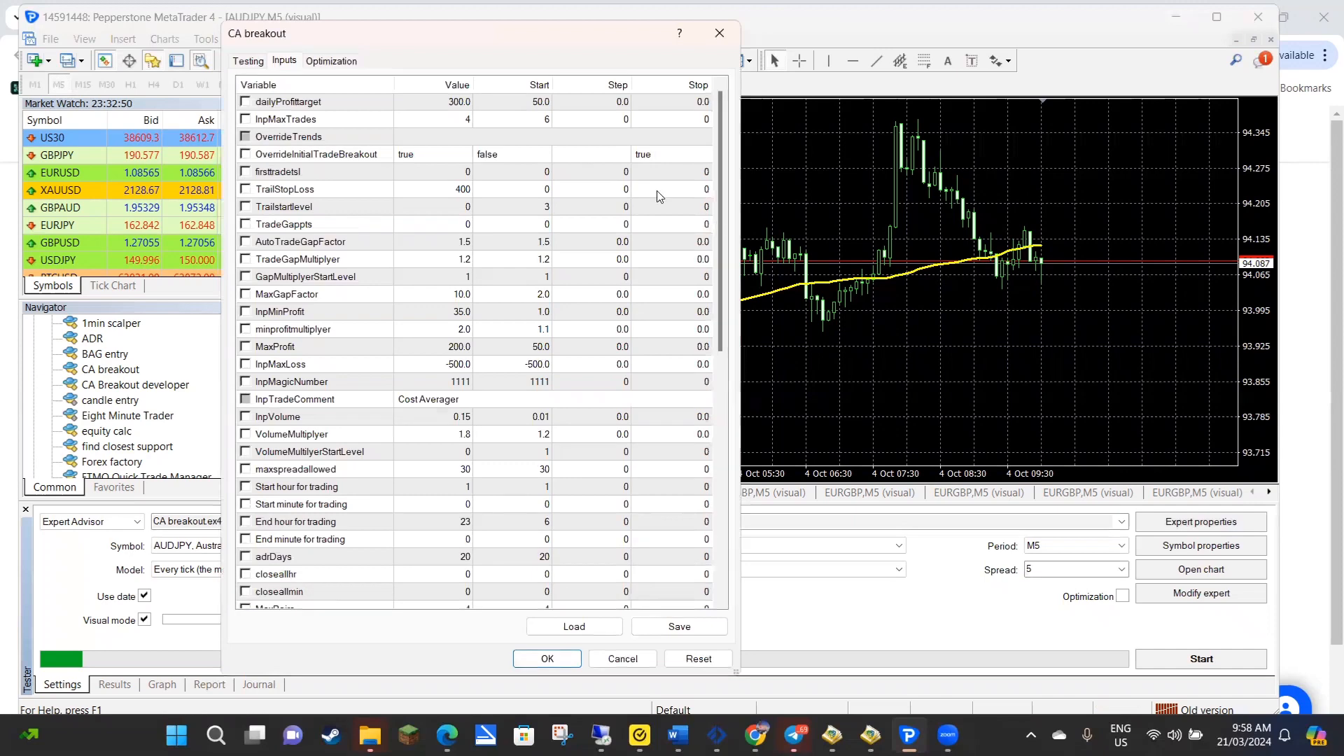
pyautogui.doubleClick(408, 138)
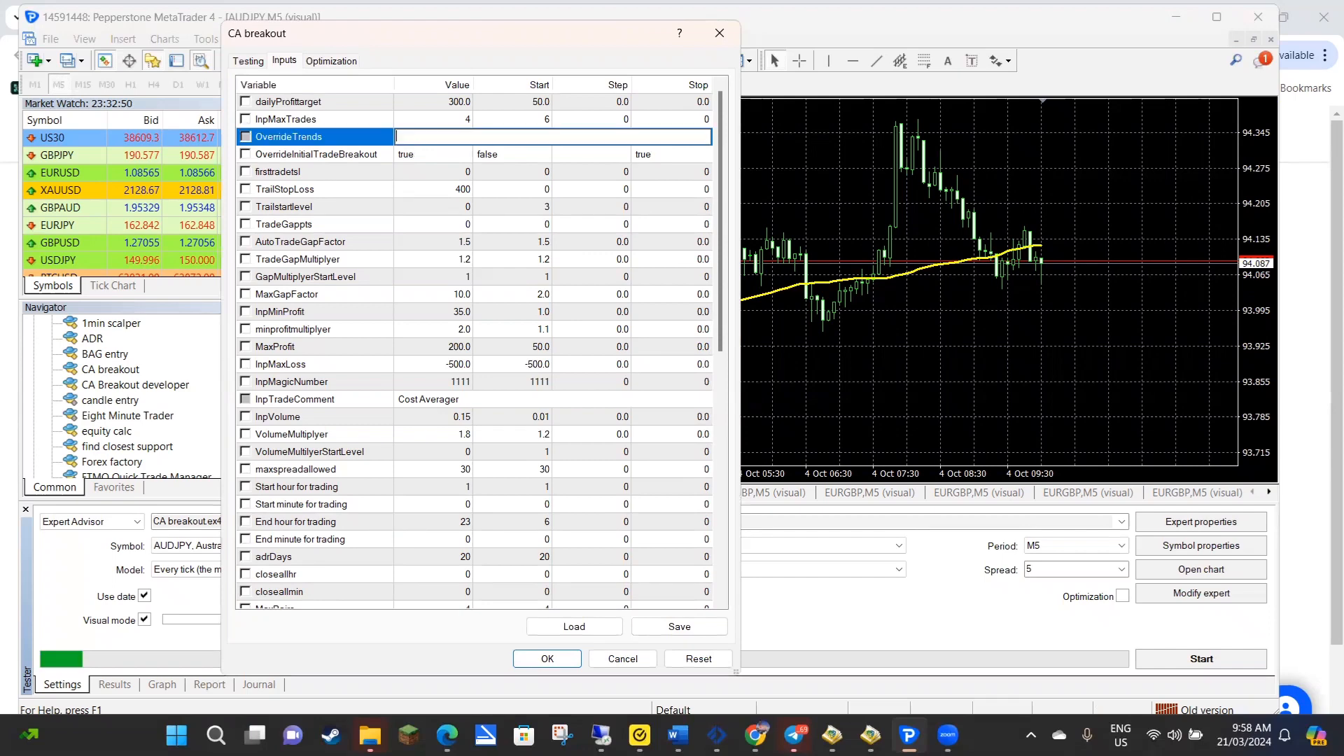
pyautogui.write('BUY')
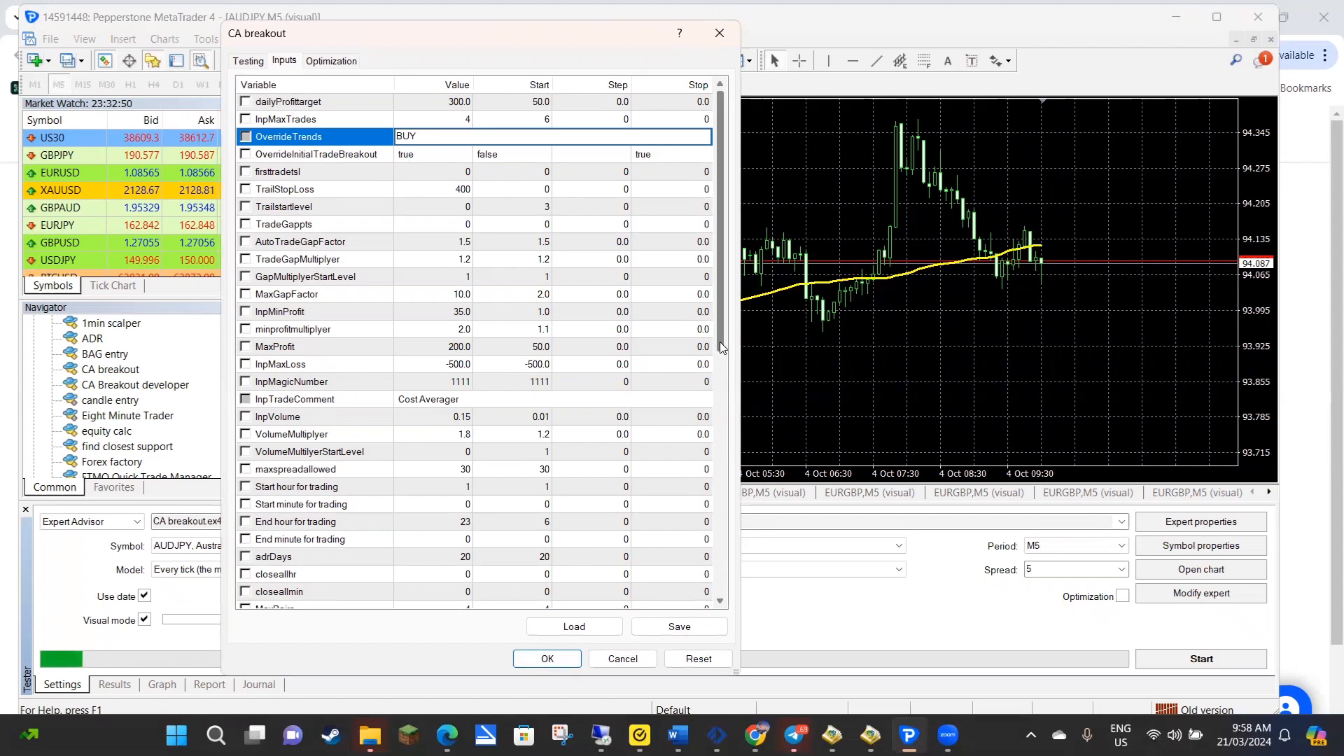
# Step: Set OnlyTradeAbove to 94.1 in the CA breakout inputs and apply the change
pyautogui.scroll(-3, 721, 442)
pyautogui.scroll(-4, 709, 535)
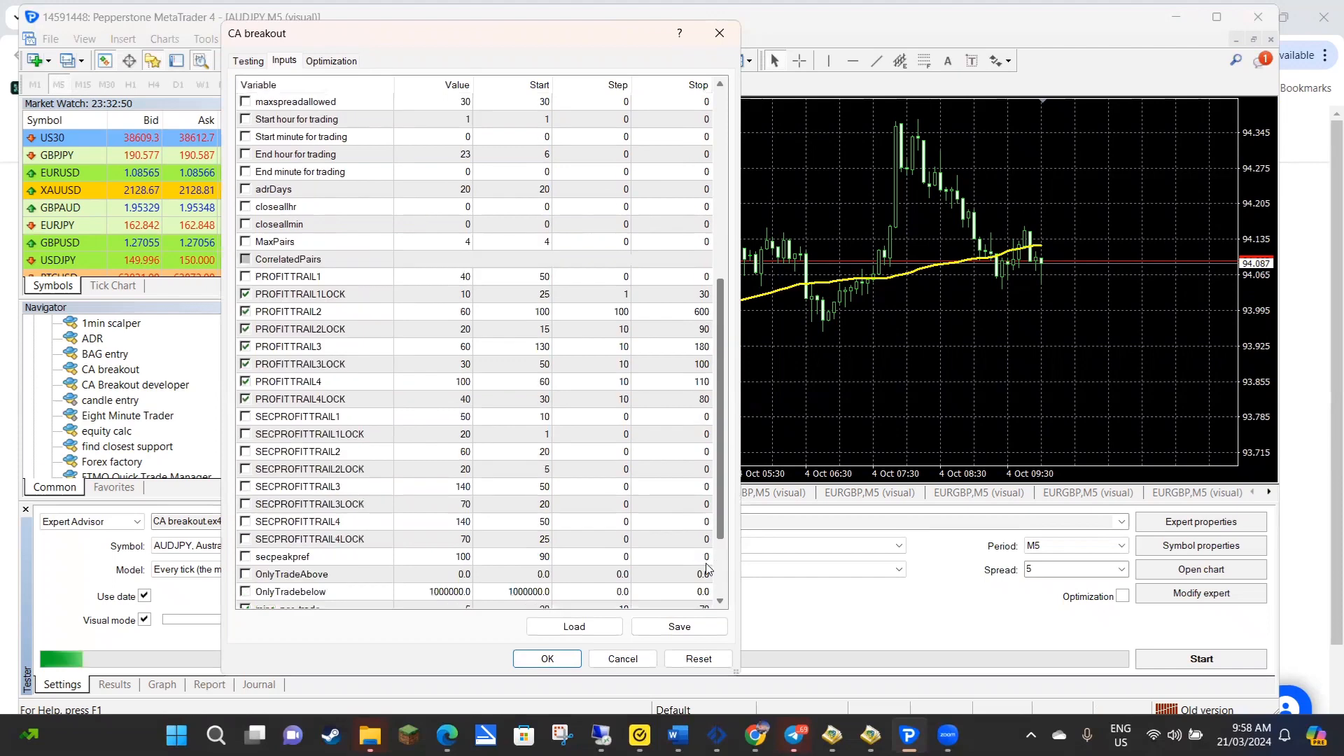
pyautogui.scroll(-2, 386, 572)
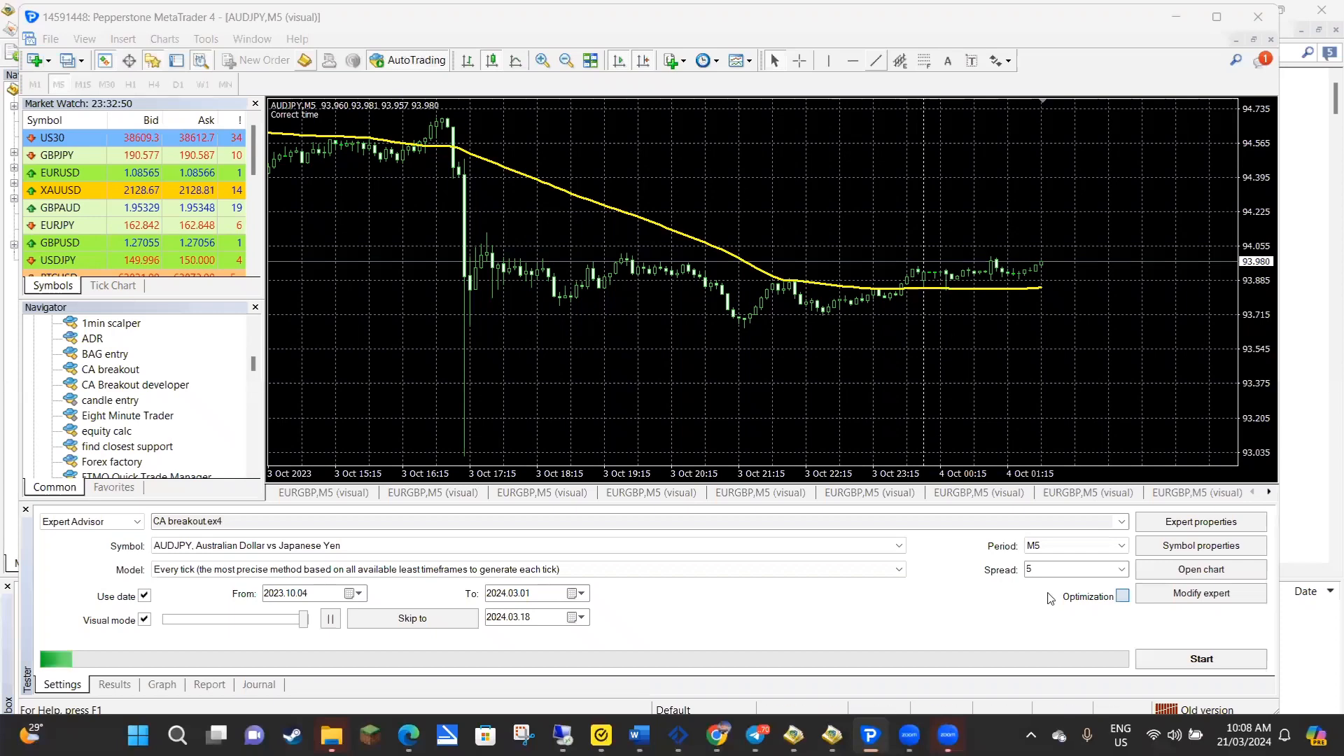
pyautogui.click(1172, 522)
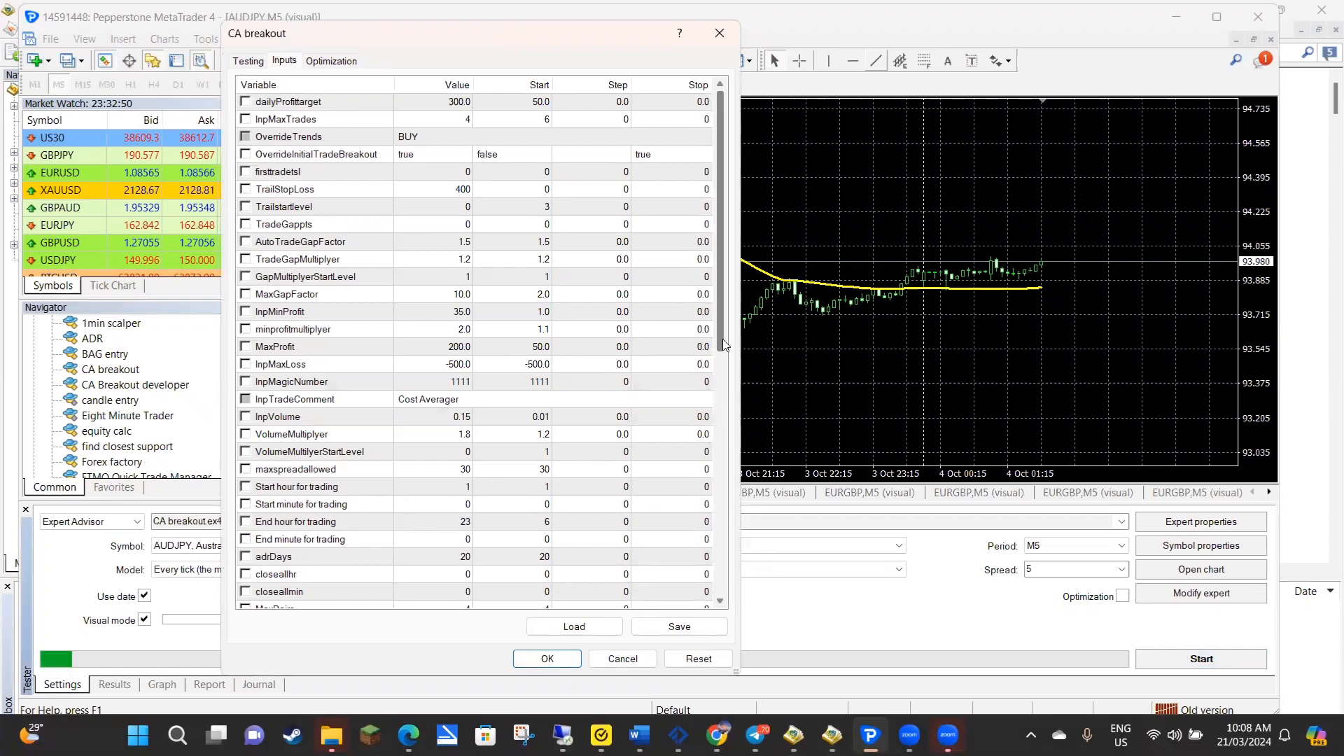
pyautogui.scroll(-1, 723, 339)
pyautogui.scroll(-9, 723, 444)
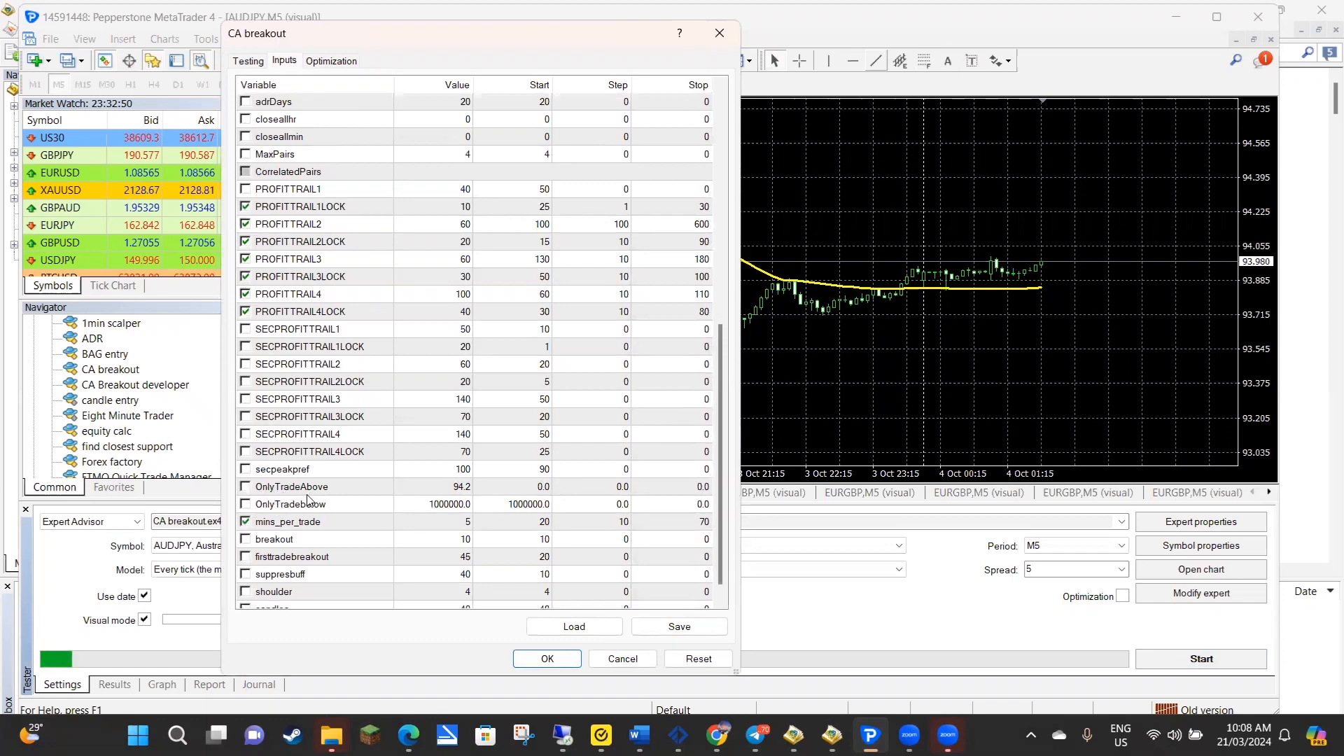
pyautogui.doubleClick(458, 488)
pyautogui.write('94.1')
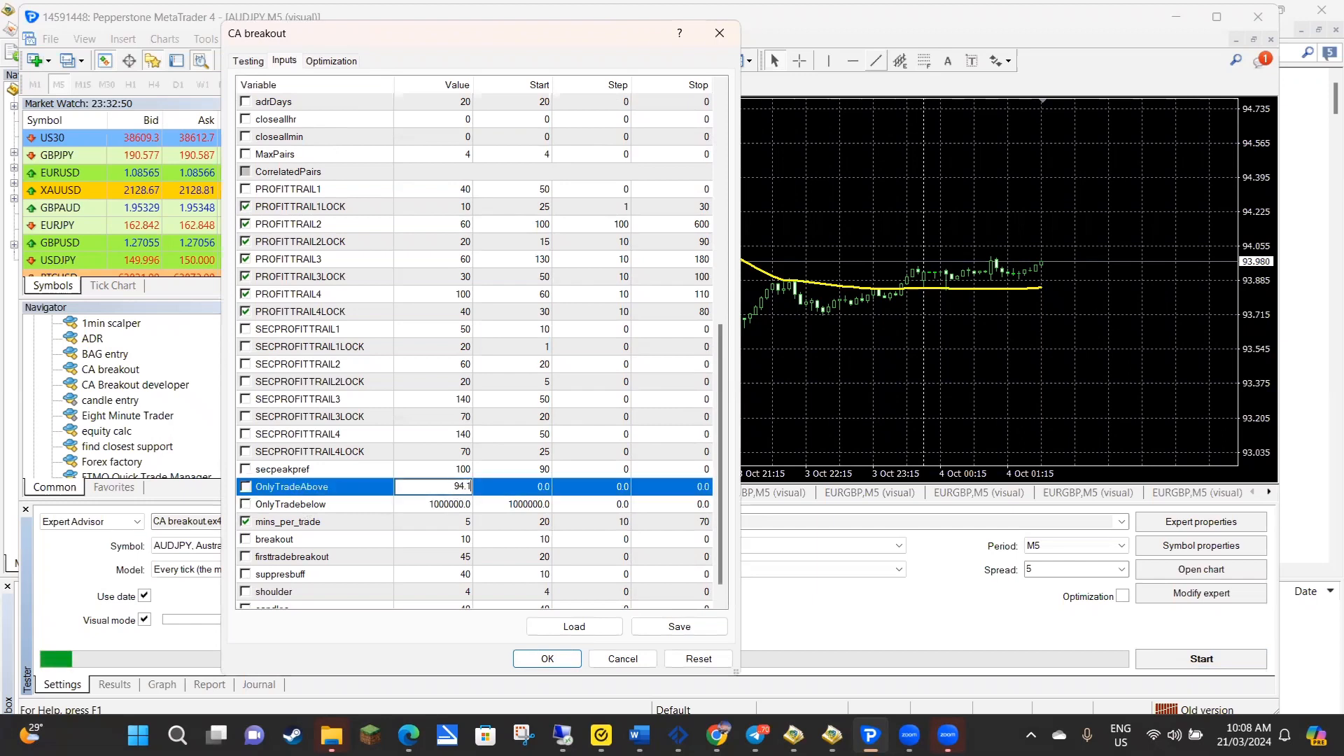
pyautogui.click(546, 660)
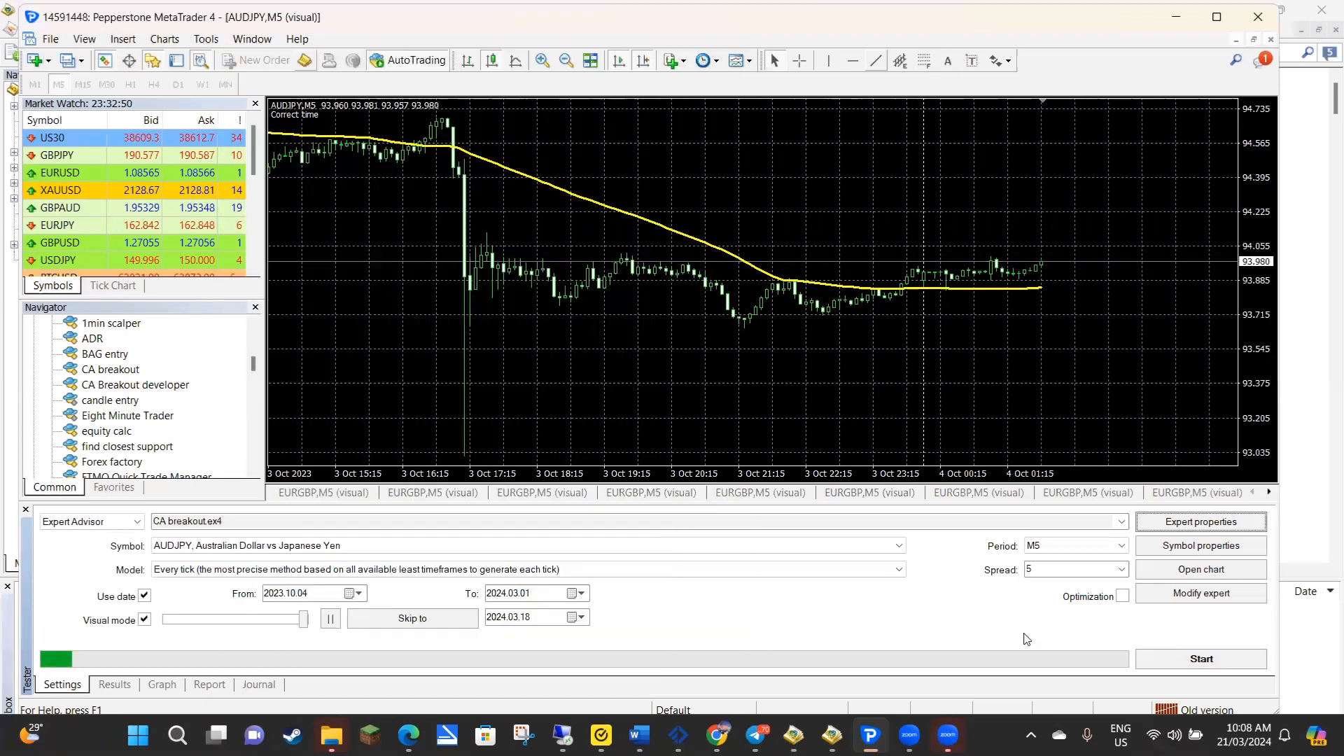
# Step: Run the range-limited visual test to about 4 Oct 02:35 and examine the first buy entry against the price scale
pyautogui.click(1181, 661)
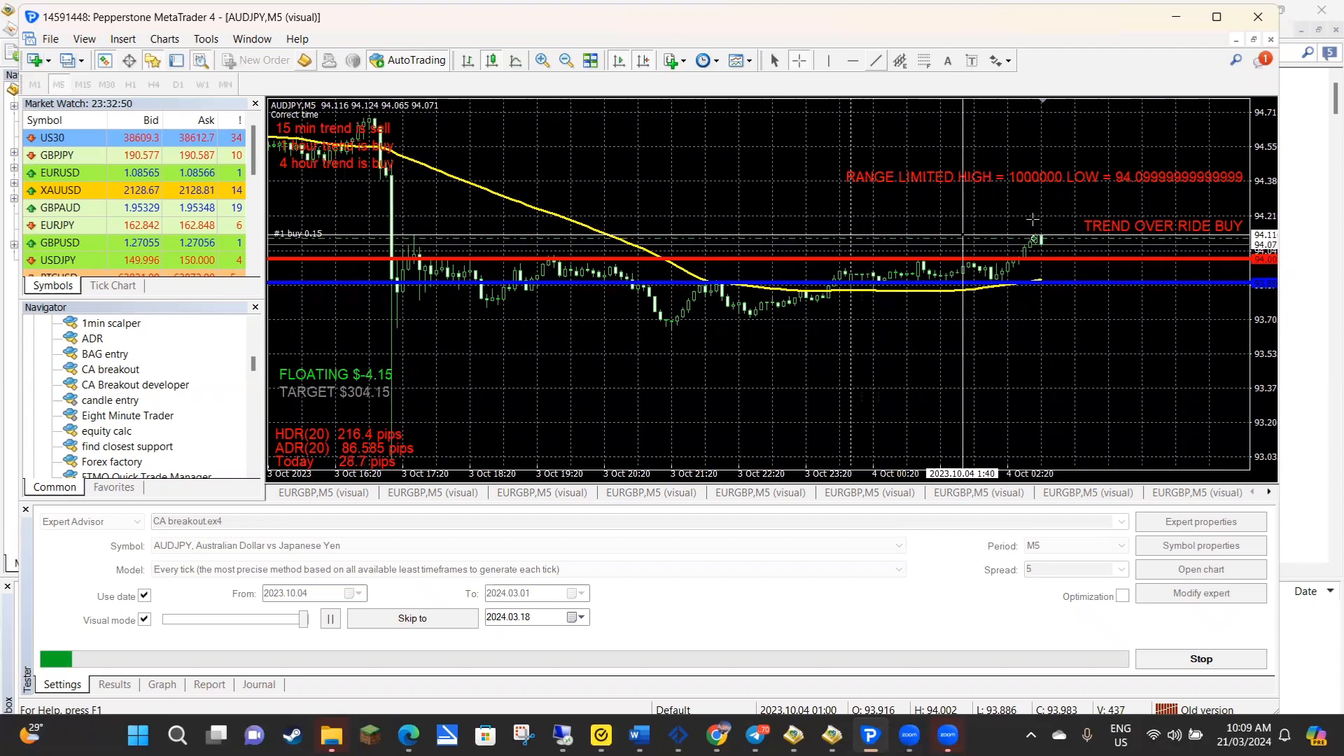
pyautogui.click(1034, 220)
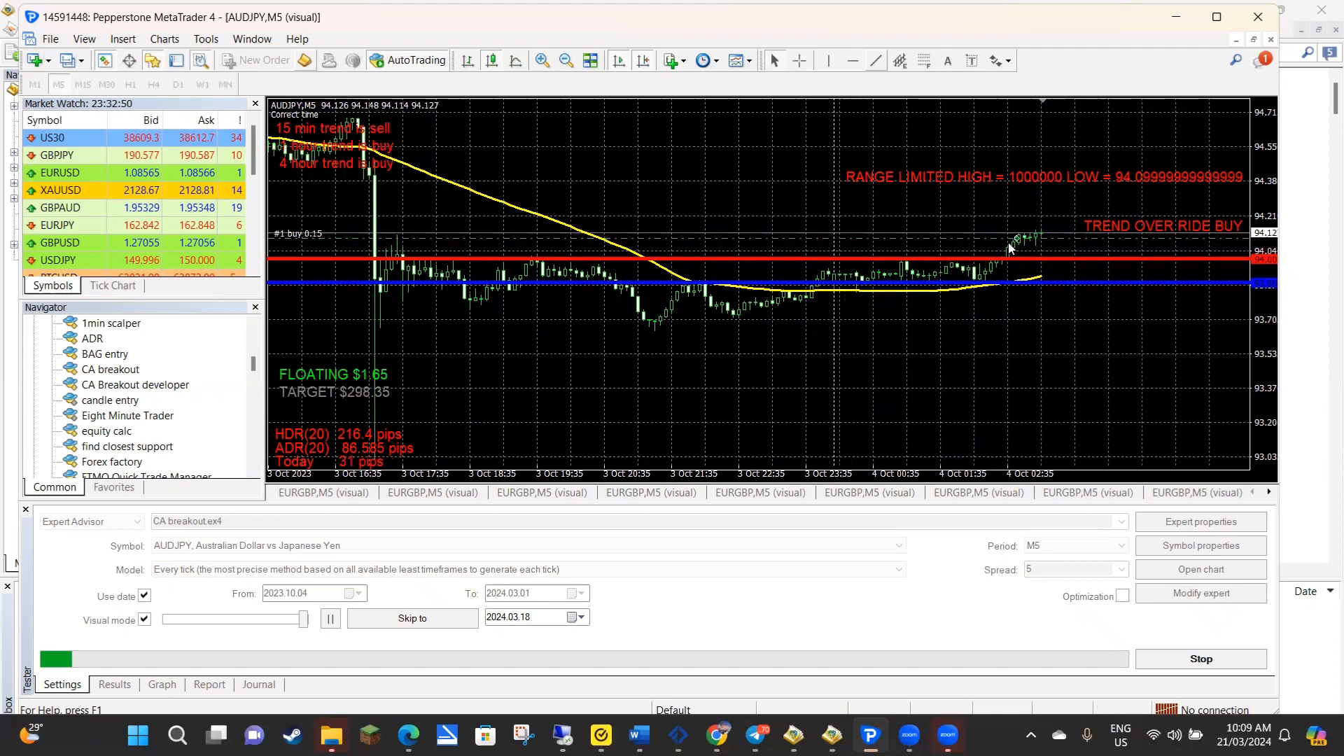